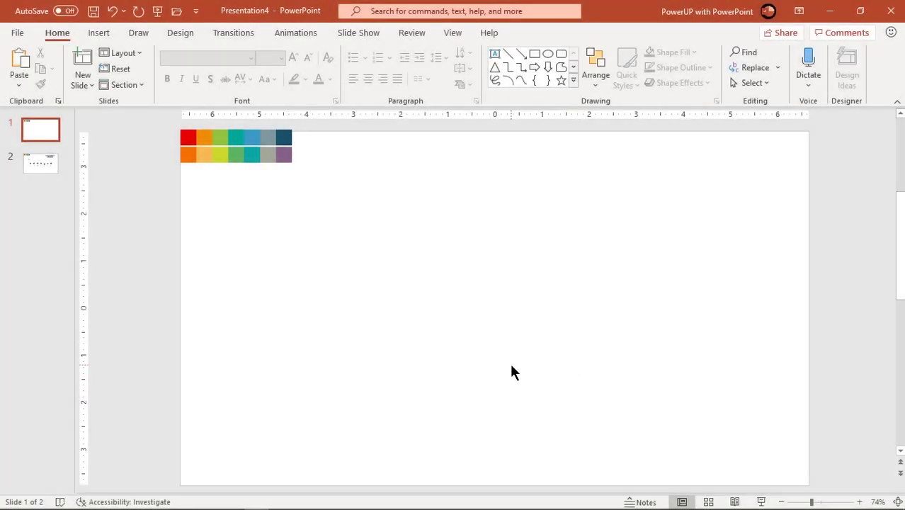
- Turn on the slide guides and give the background a radial gradient from the centre
click(452, 32)
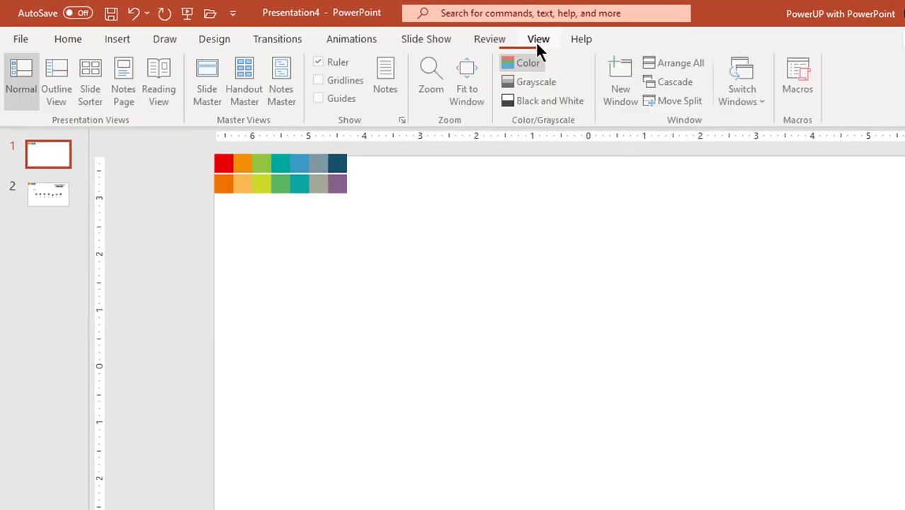
click(347, 99)
right_click(507, 241)
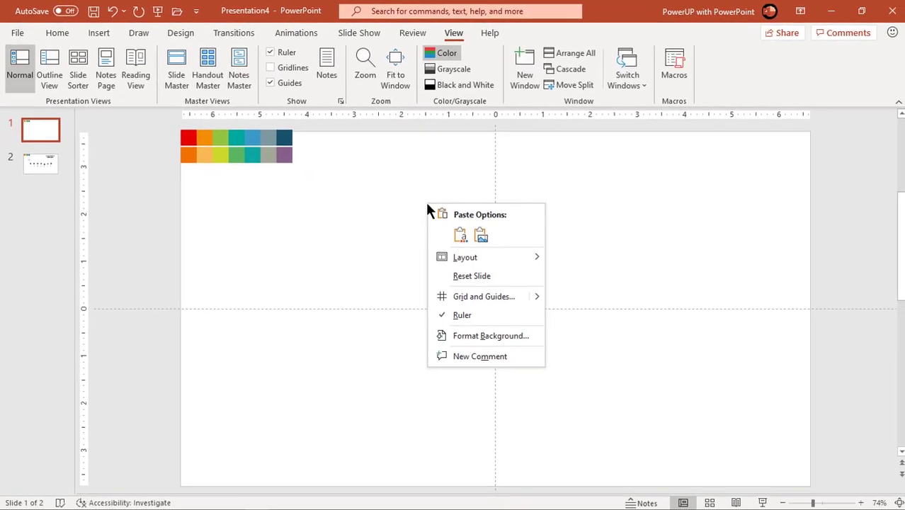
click(480, 335)
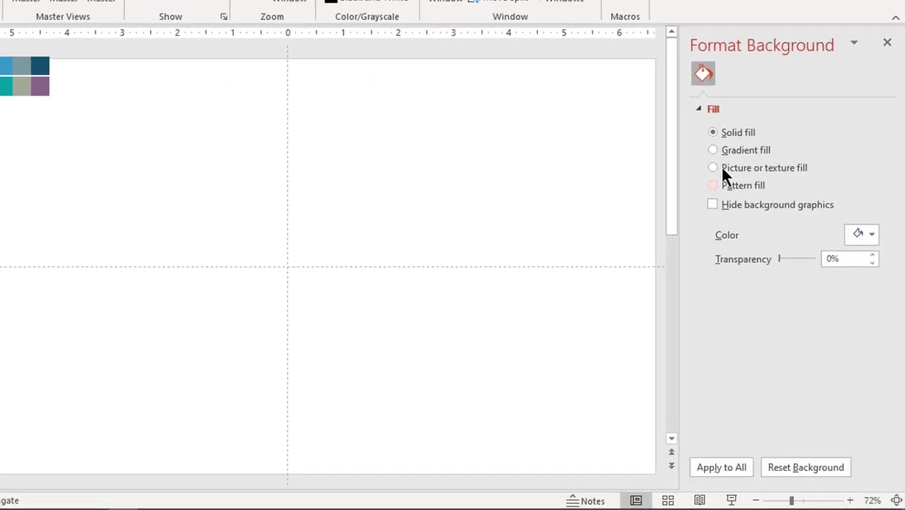
click(712, 147)
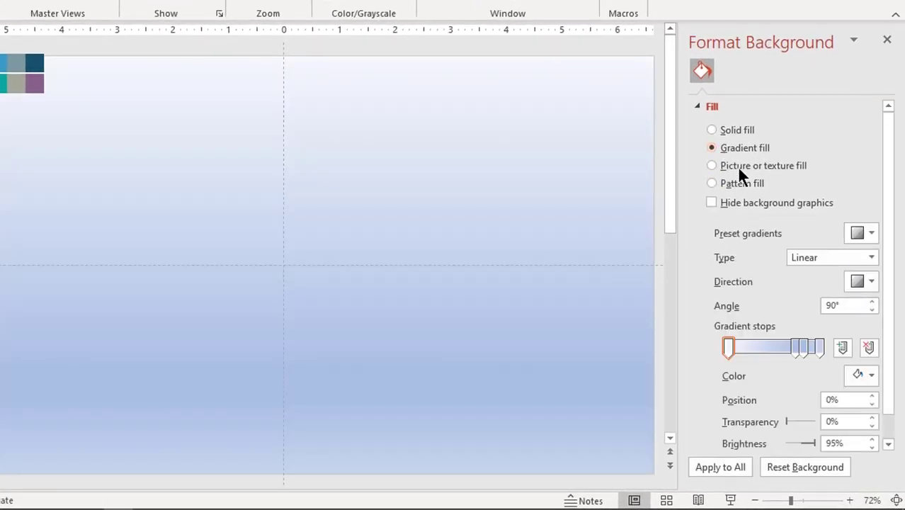
click(852, 252)
click(804, 287)
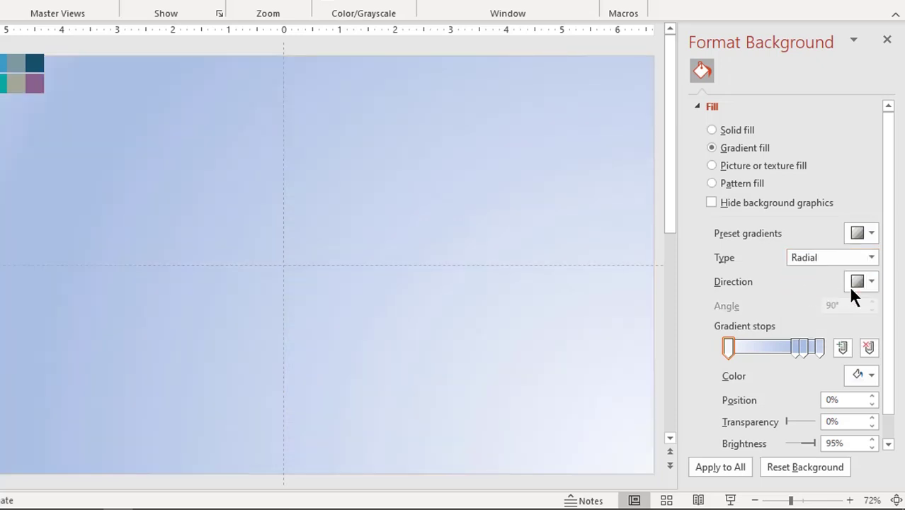
click(861, 281)
click(815, 310)
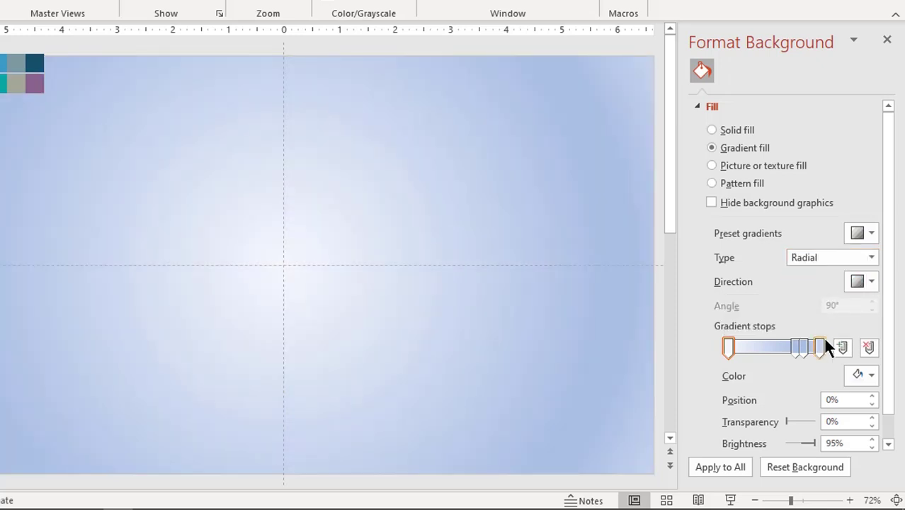
- Reduce the gradient to two stops: white at the centre, White Darker 15% at 100%
click(821, 347)
click(870, 347)
click(870, 347)
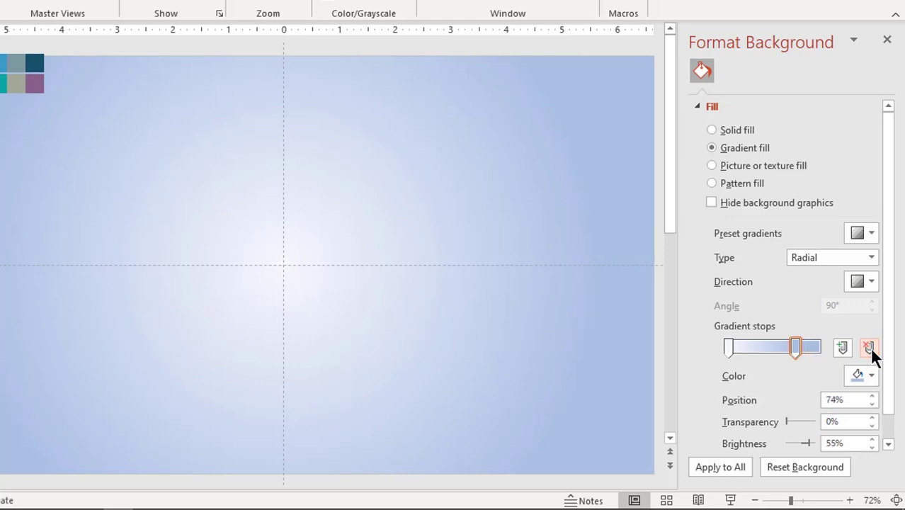
click(872, 376)
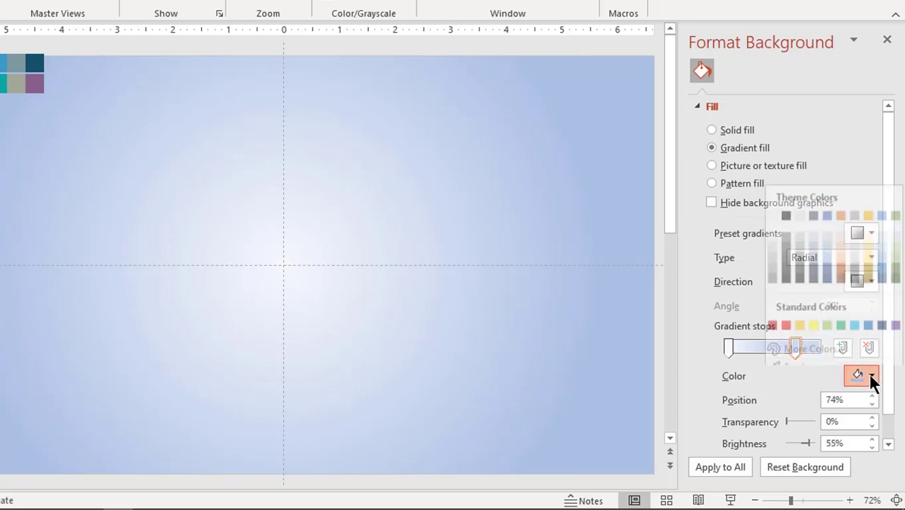
click(771, 233)
click(729, 348)
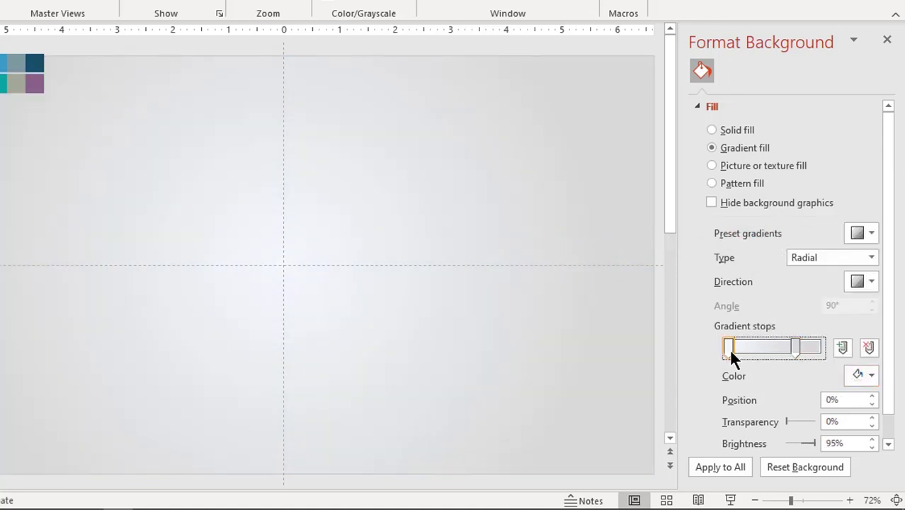
click(866, 374)
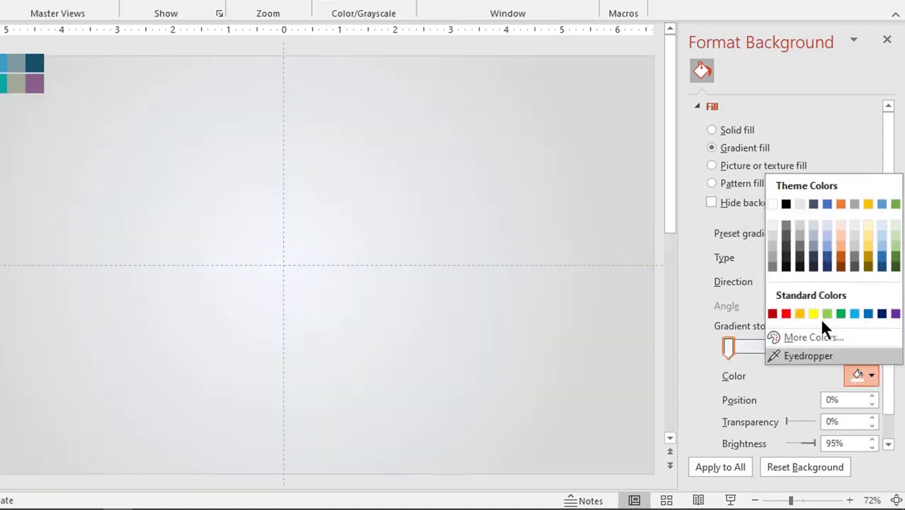
click(772, 204)
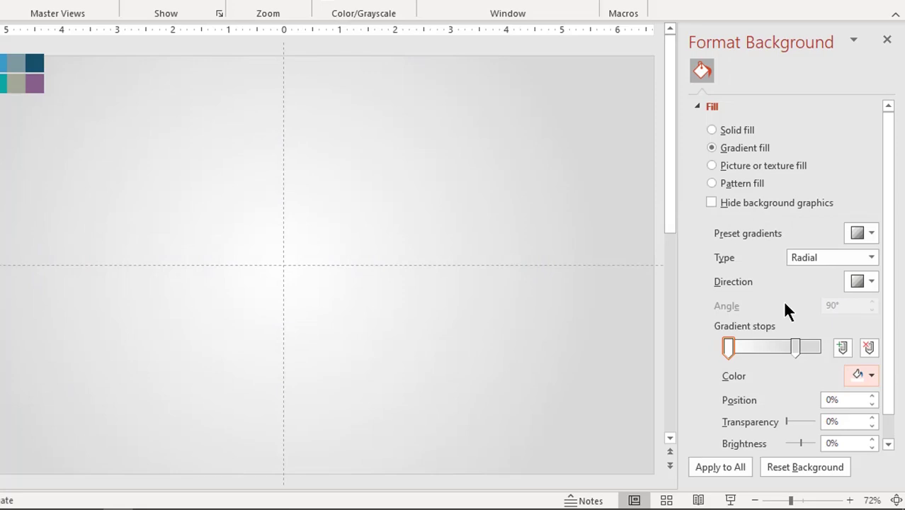
drag(795, 347, 820, 348)
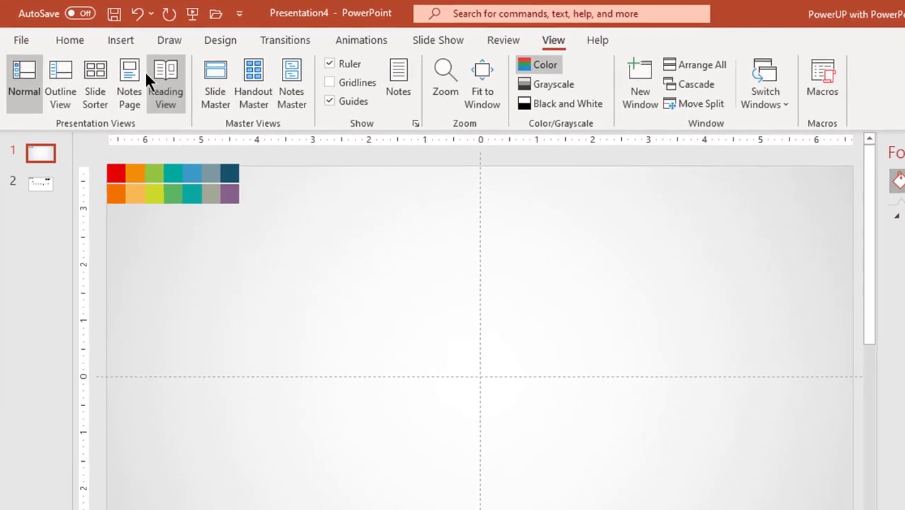
- Draw a small oval circle at the centre of the slide
click(133, 42)
click(266, 112)
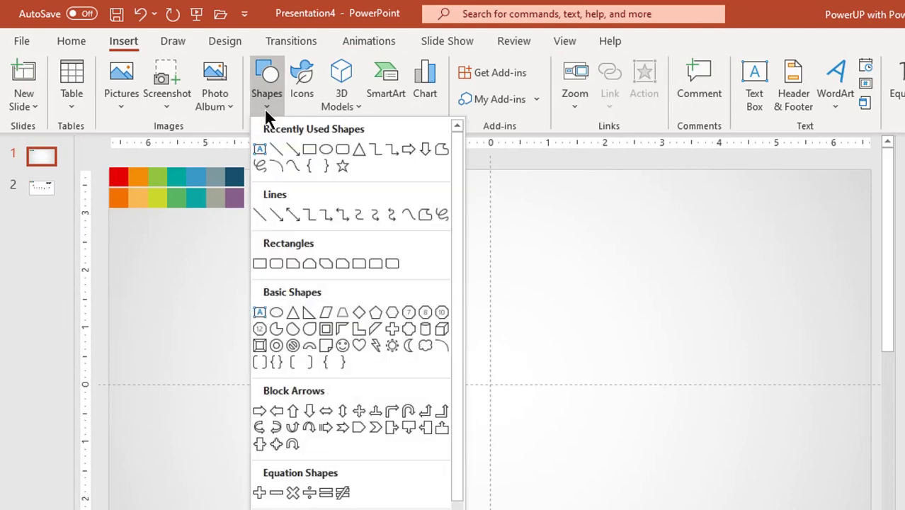
click(327, 146)
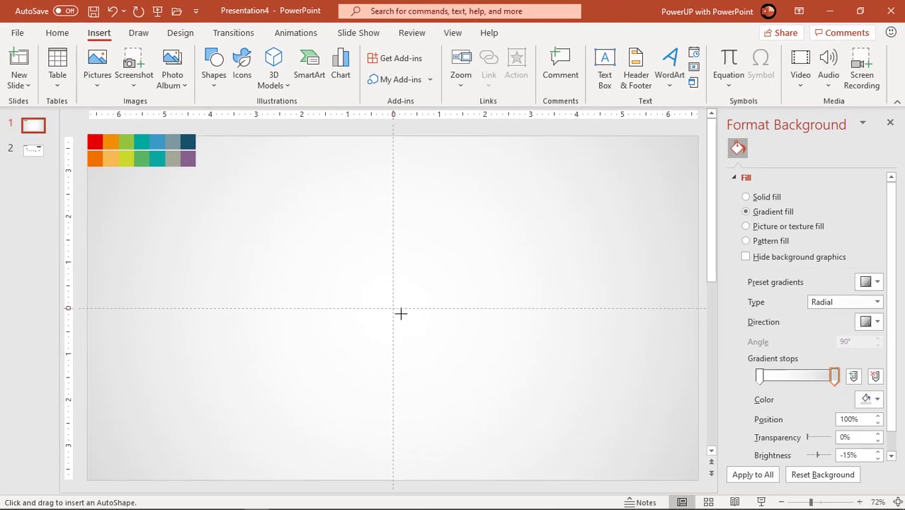
drag(401, 313, 441, 352)
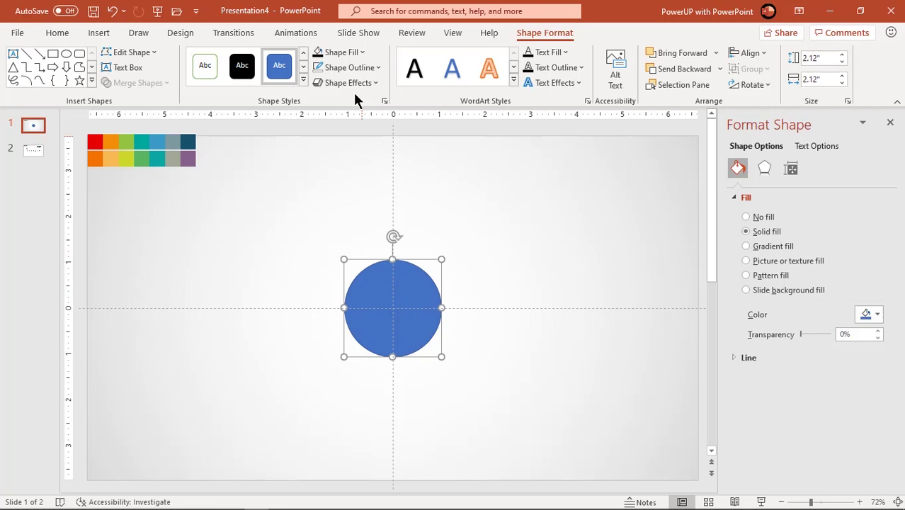
- Remove the circle's outline and set its fill transparency to 66%
click(355, 69)
click(344, 212)
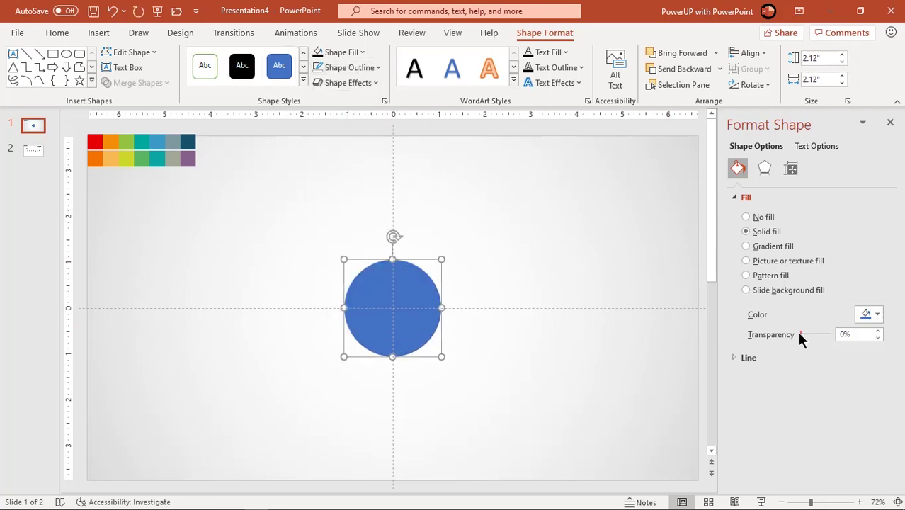
drag(800, 333, 819, 333)
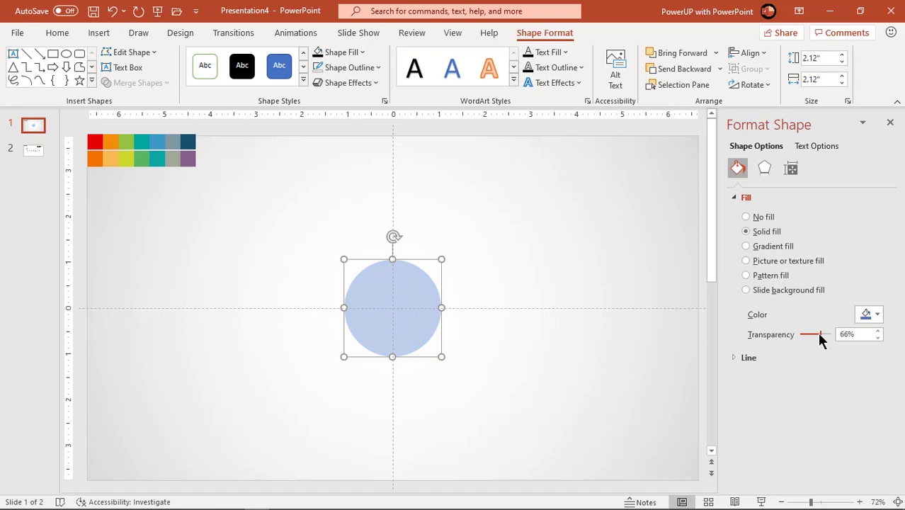
click(540, 361)
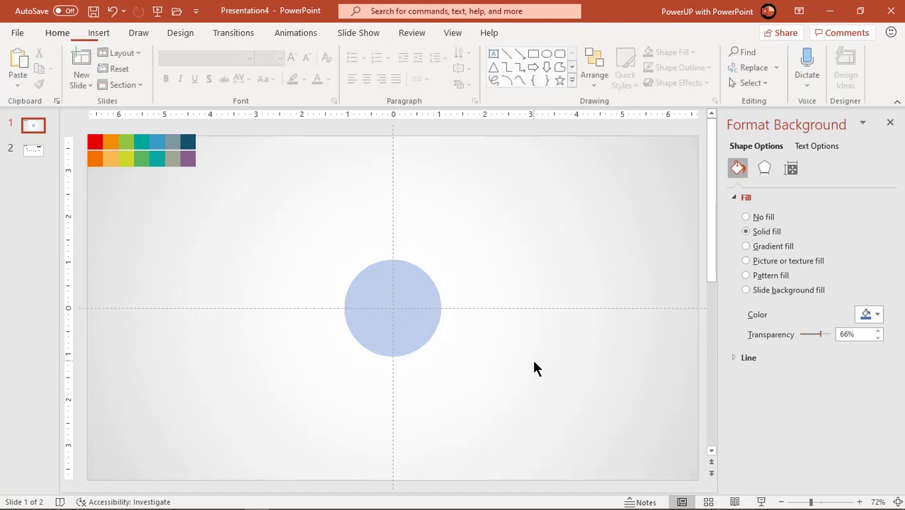
- Duplicate the circle, fill the copy dark grey, and shrink it centred inside the original
click(416, 329)
key(ctrl+d)
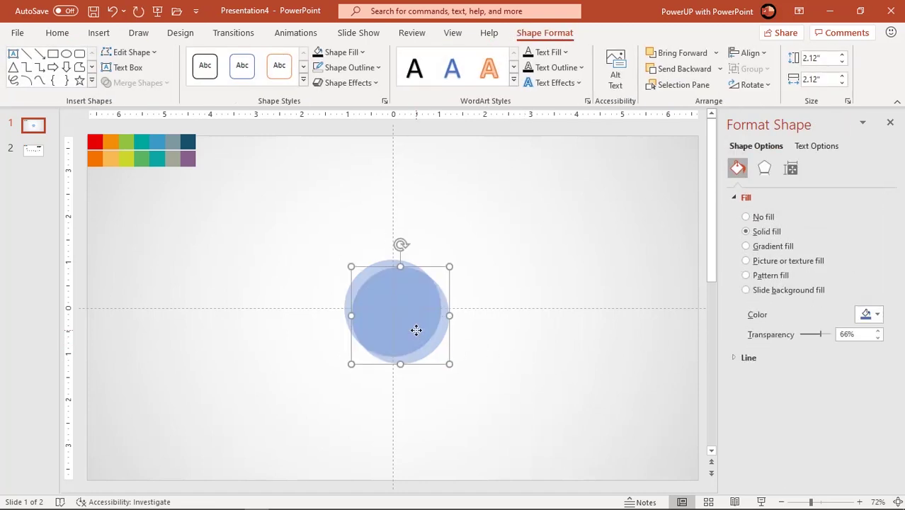
click(361, 52)
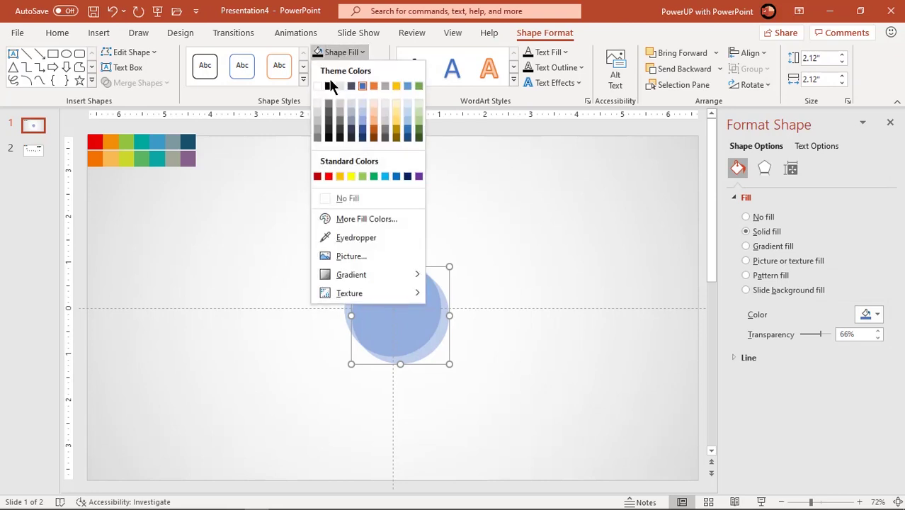
click(330, 87)
drag(411, 314, 402, 305)
drag(441, 359, 419, 338)
click(464, 363)
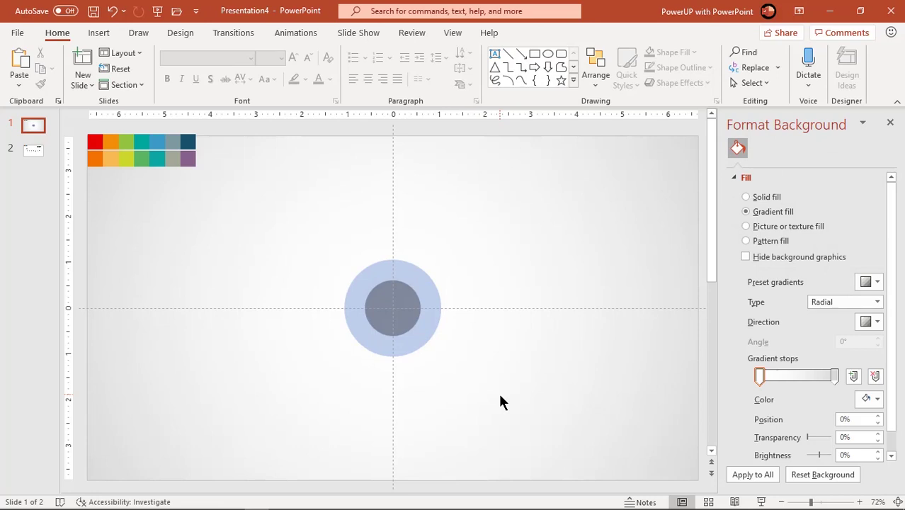
- Copy the circle pair leftward, then copy three pairs to the right to make seven overlapping targets
drag(500, 401, 309, 250)
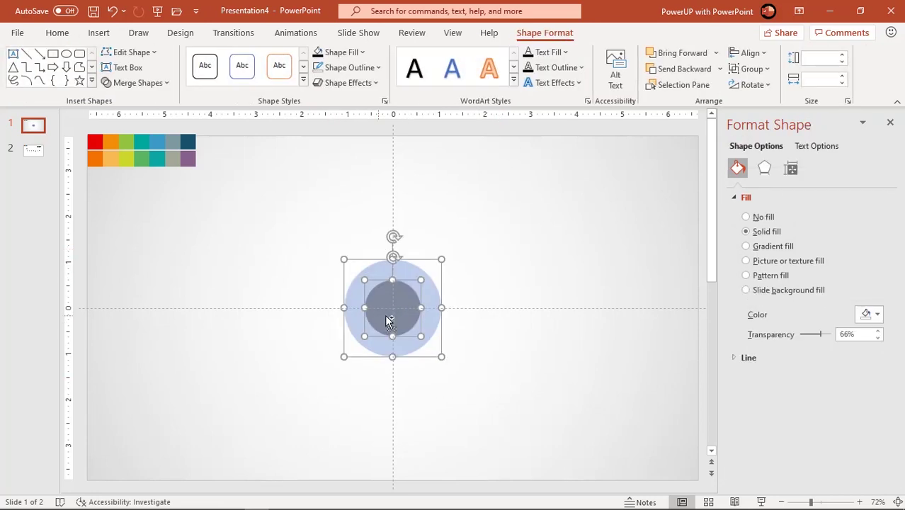
drag(388, 316, 171, 309)
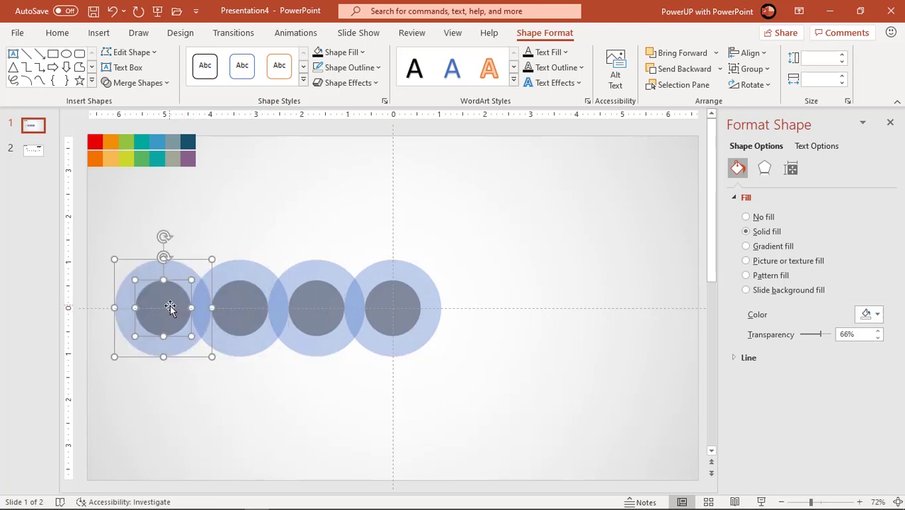
shift+click(241, 318)
shift+click(240, 344)
shift+click(317, 320)
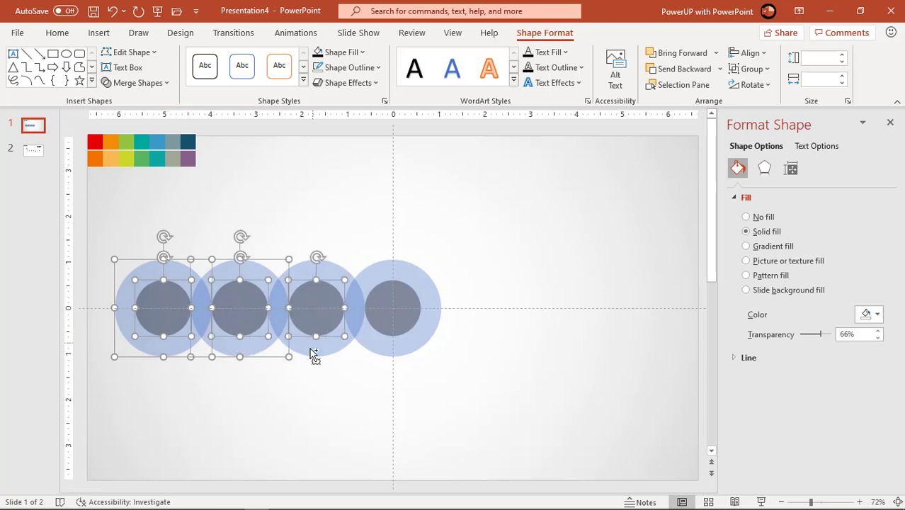
shift+click(311, 351)
drag(309, 351, 612, 346)
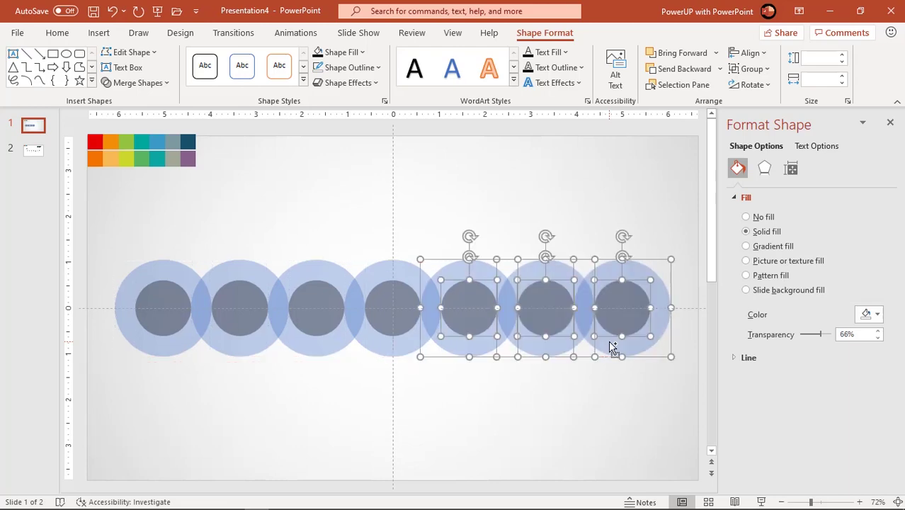
click(571, 409)
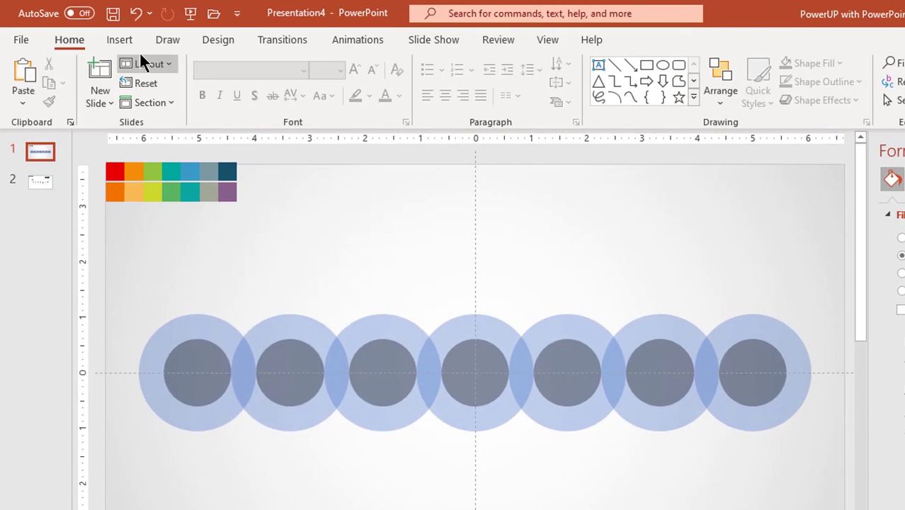
- Draw a rectangle covering the lower halves of the circle row
click(99, 33)
click(256, 95)
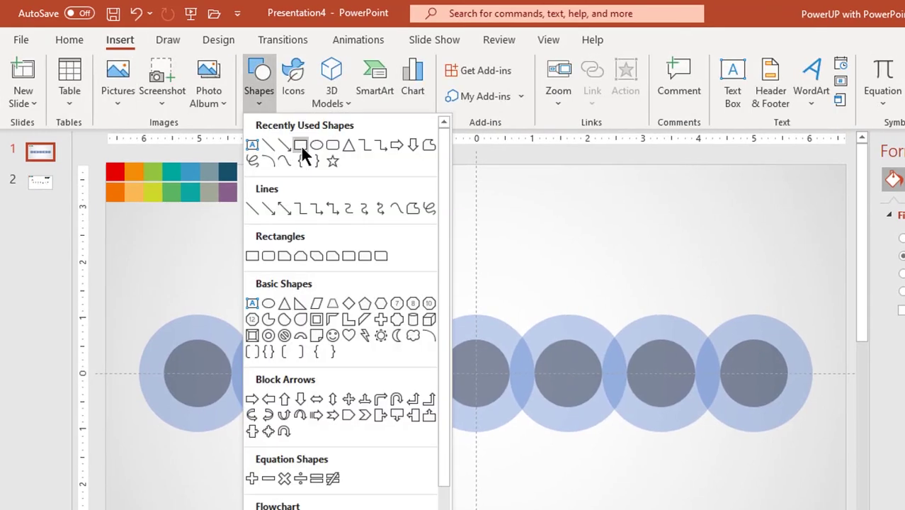
click(301, 144)
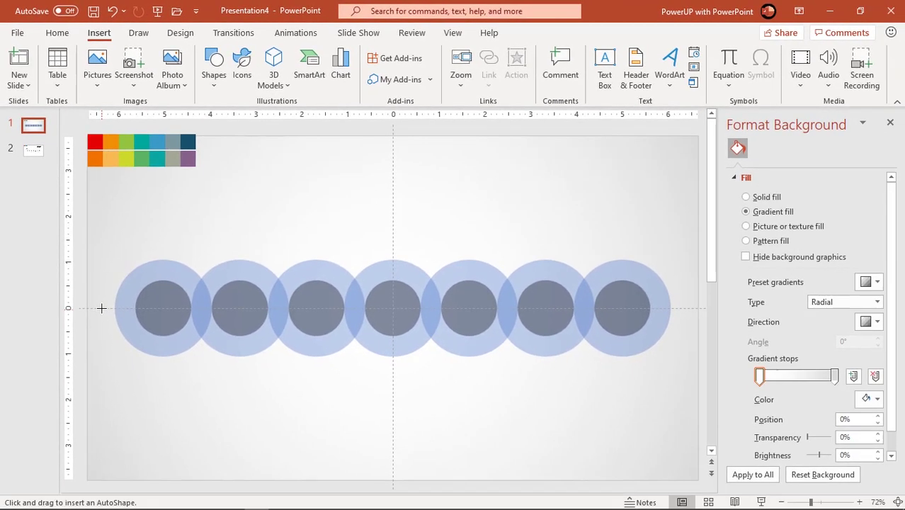
drag(102, 308, 688, 455)
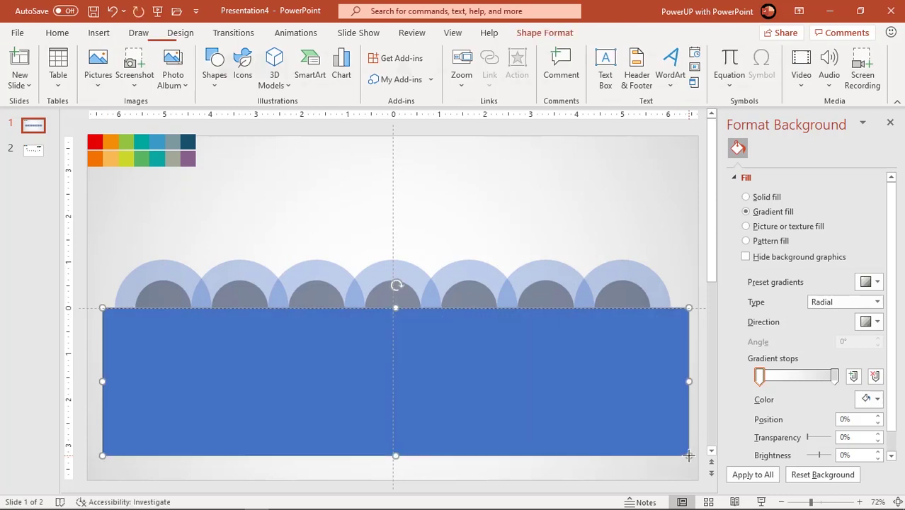
- Fragment the second, fourth and sixth circles with the rectangle using Merge Shapes
click(253, 269)
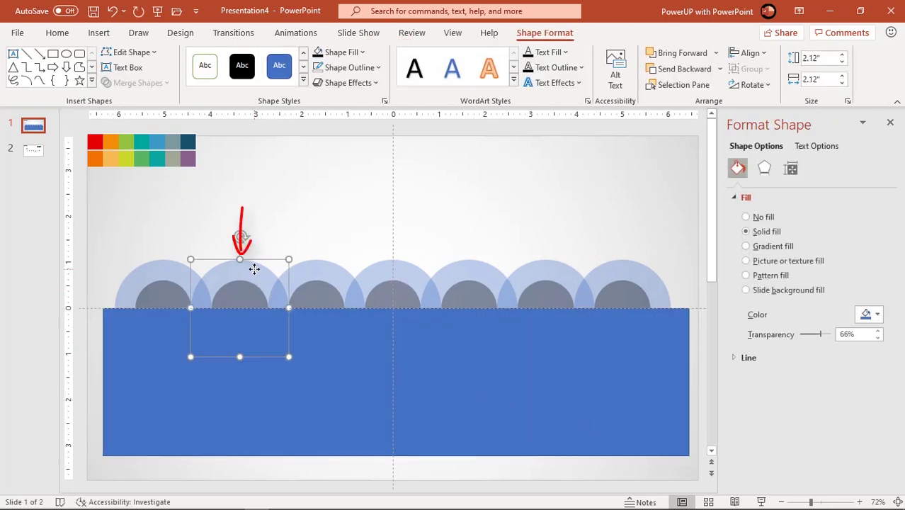
shift+click(394, 270)
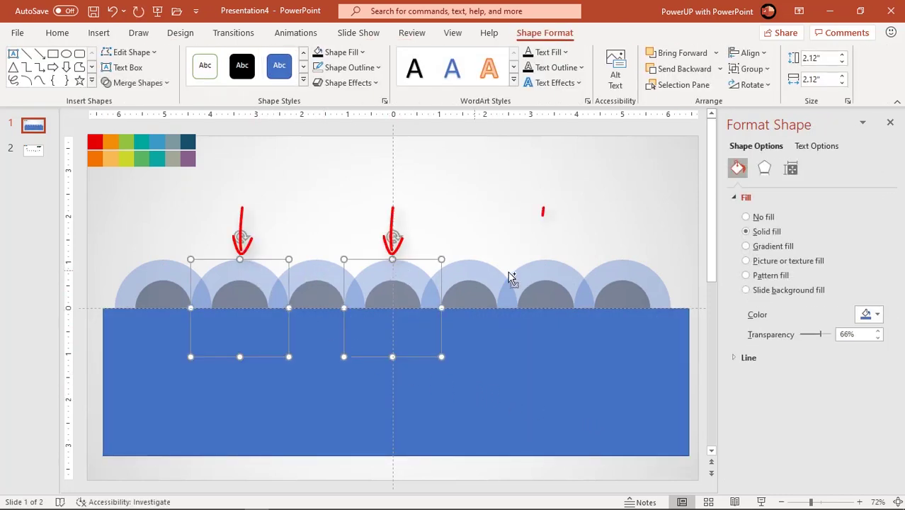
shift+click(557, 278)
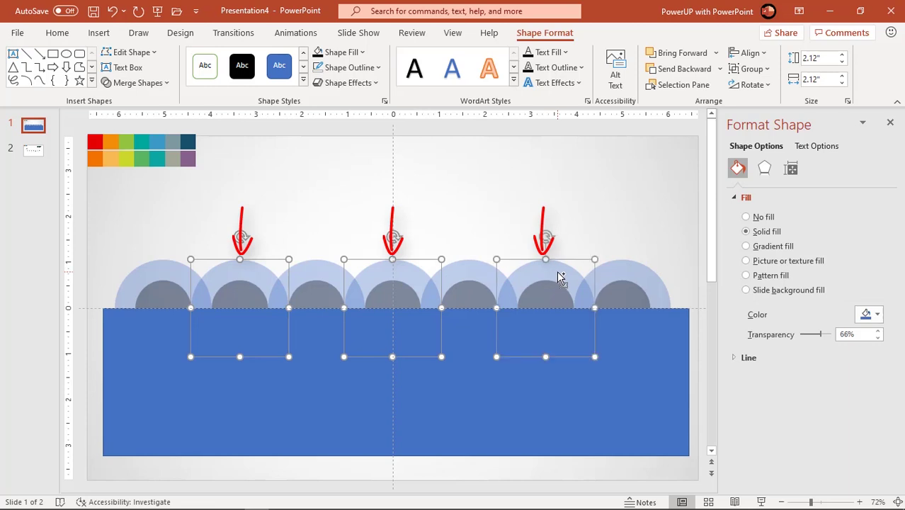
shift+click(442, 398)
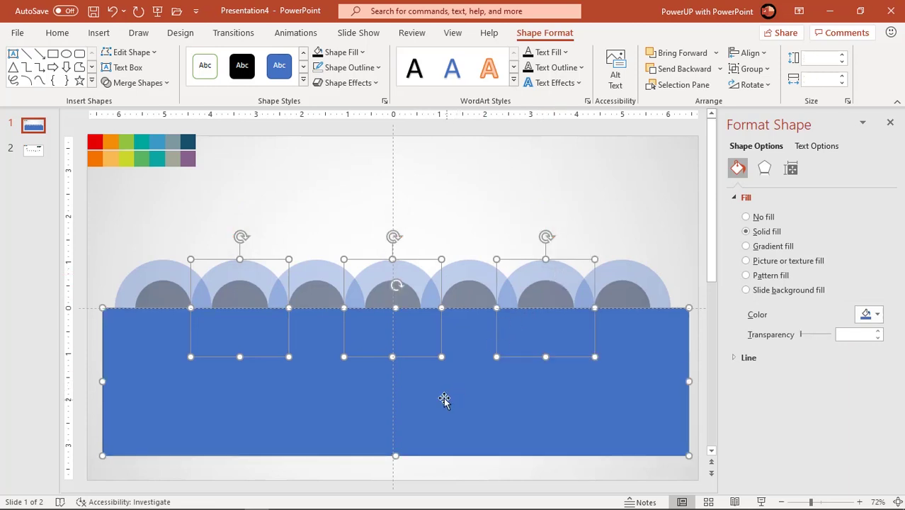
click(154, 87)
click(133, 134)
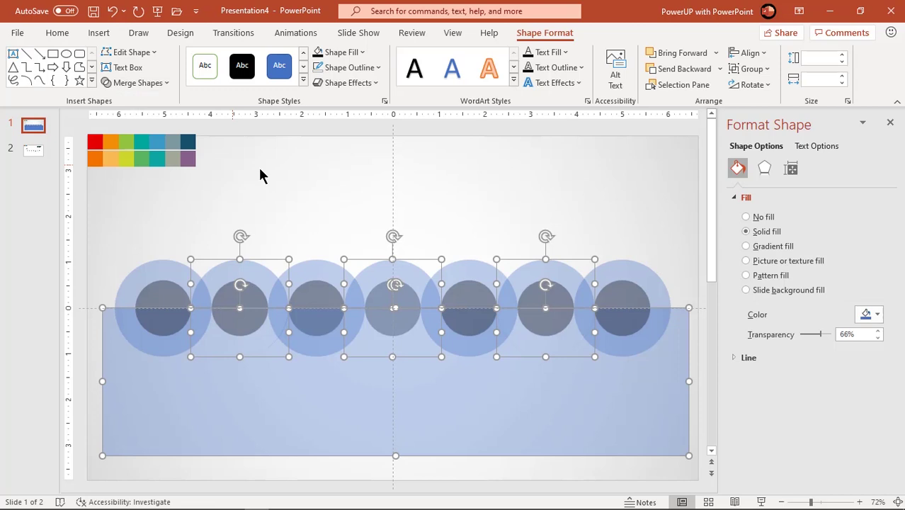
- Delete the large leftover rectangle piece below the circles
click(264, 195)
click(265, 372)
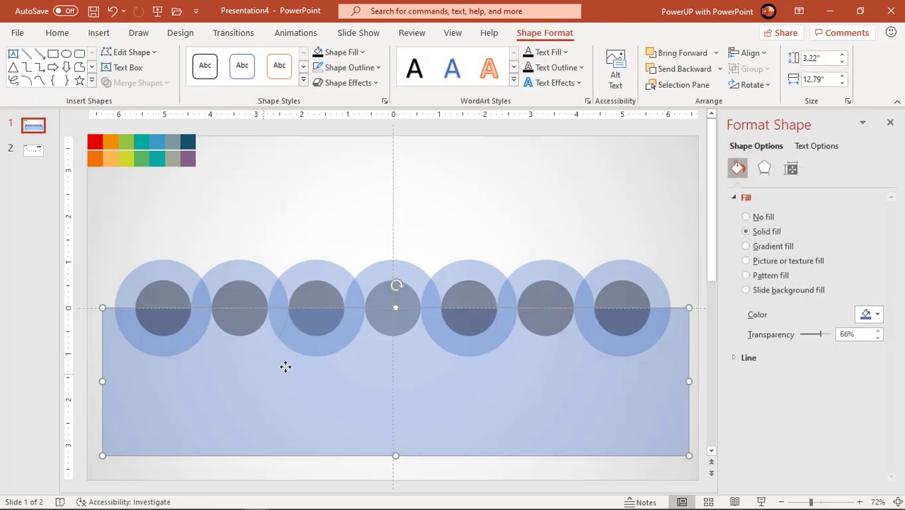
drag(285, 366, 285, 399)
key(Delete)
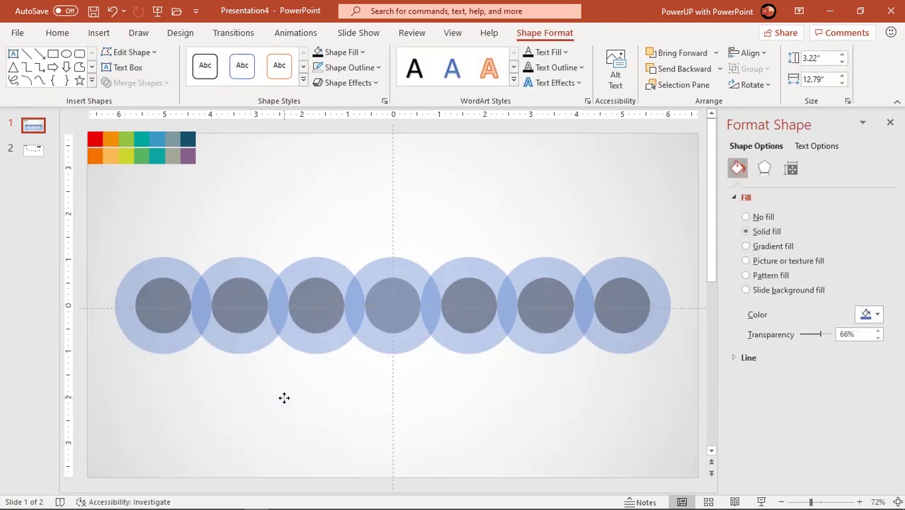
- Colour the lower halves of circles 2, 4 and 6 red and send them to the back
click(245, 350)
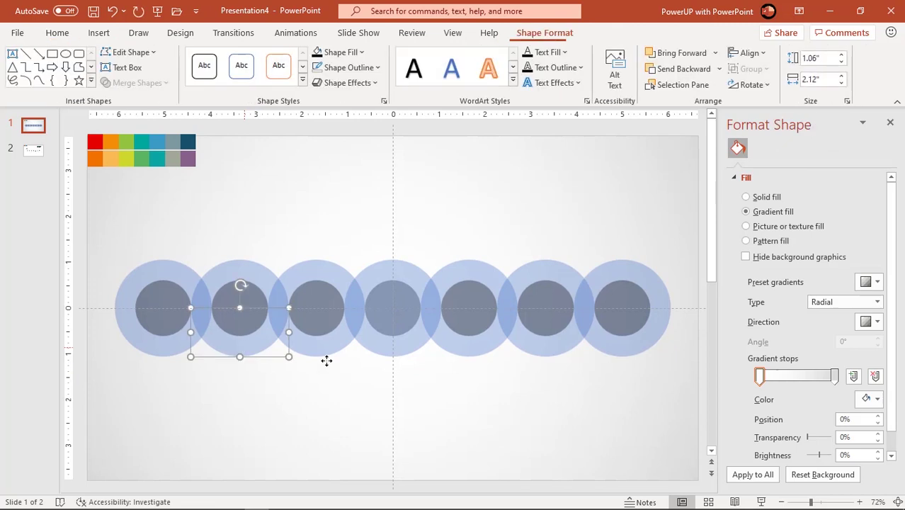
shift+click(392, 353)
shift+click(550, 350)
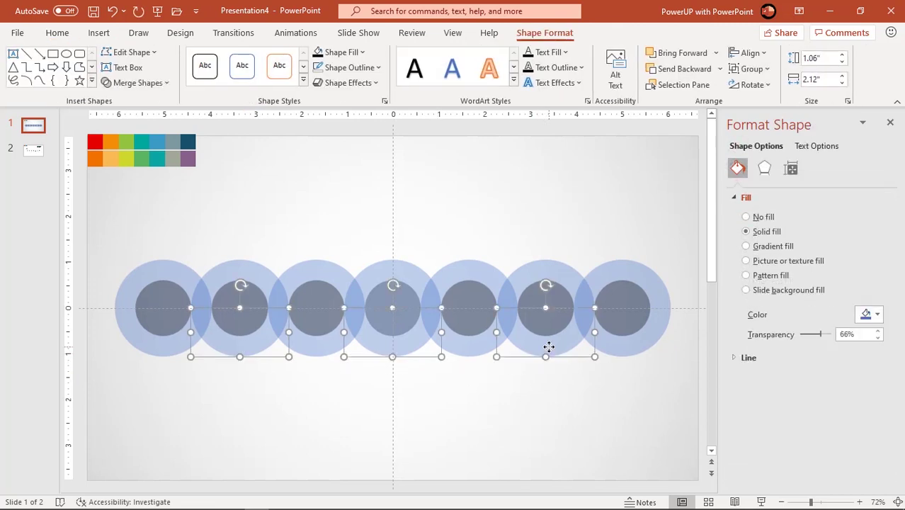
click(866, 314)
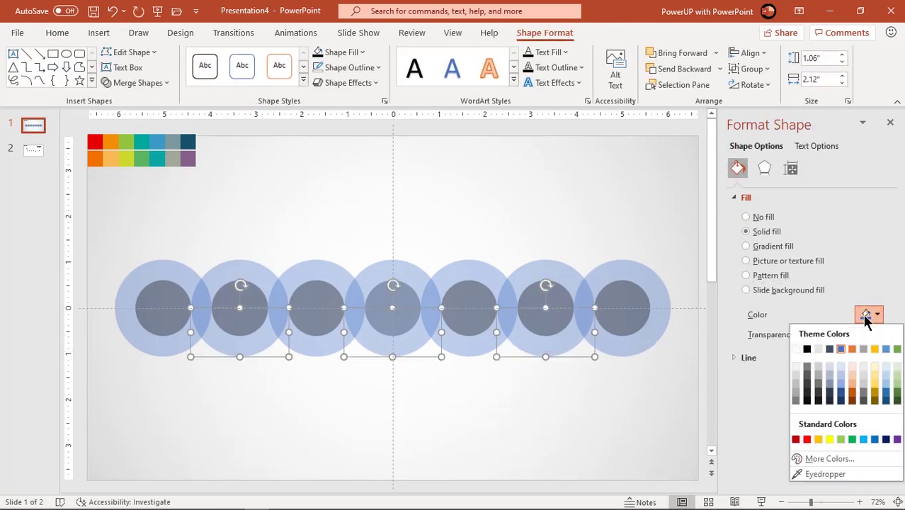
click(808, 440)
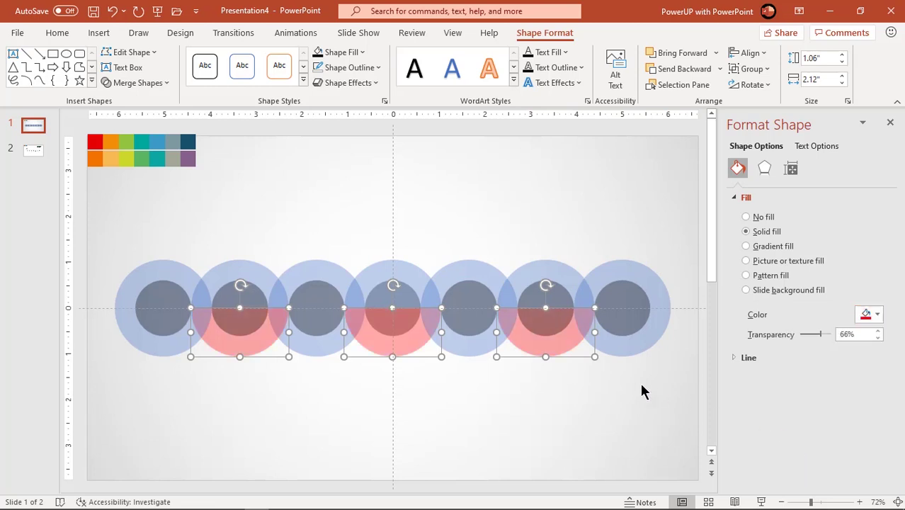
right_click(563, 350)
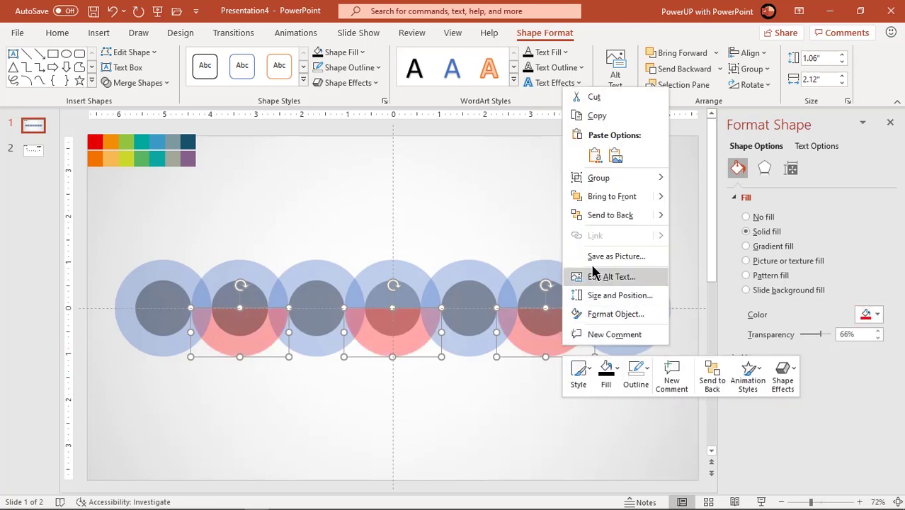
click(600, 217)
click(418, 397)
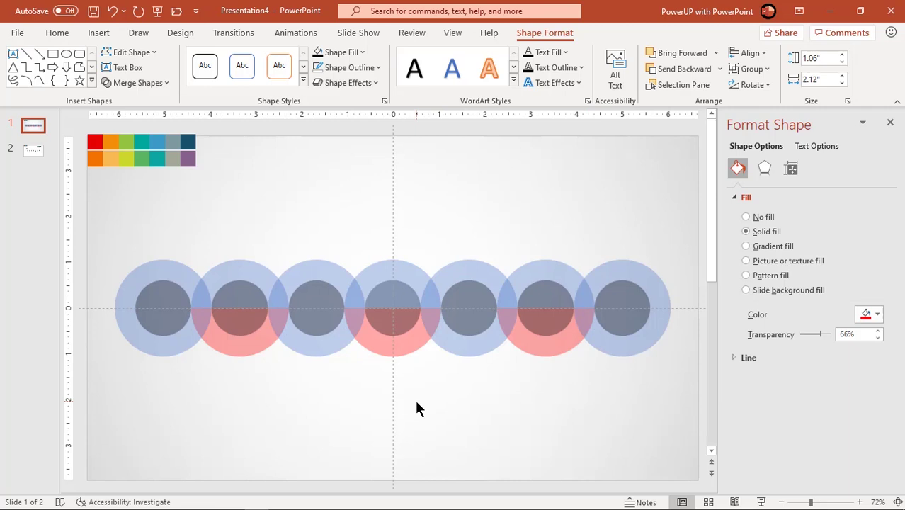
- Fill the top halves of circles 2, 4 and 6 black
click(248, 264)
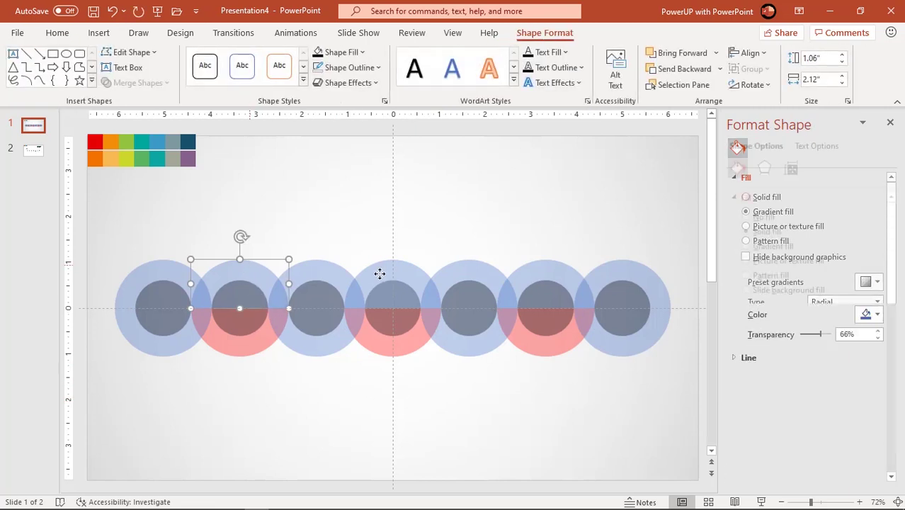
shift+click(396, 268)
shift+click(543, 267)
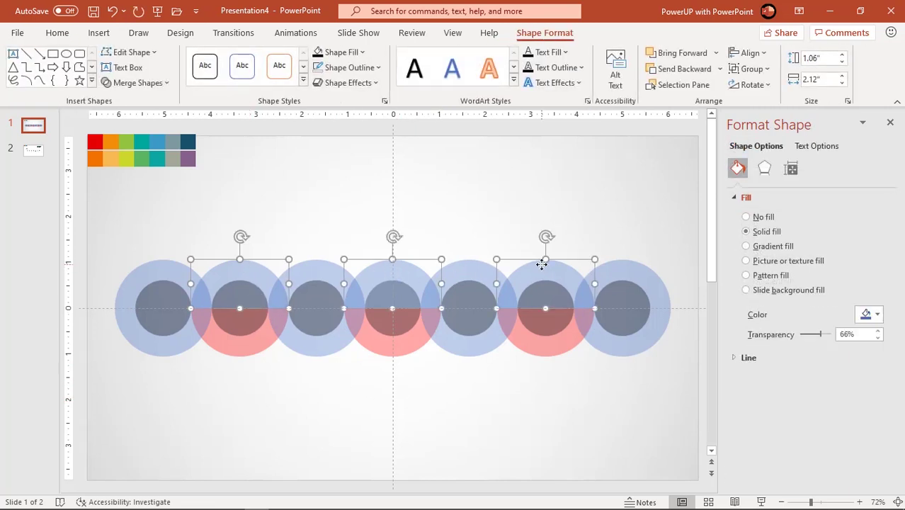
click(872, 315)
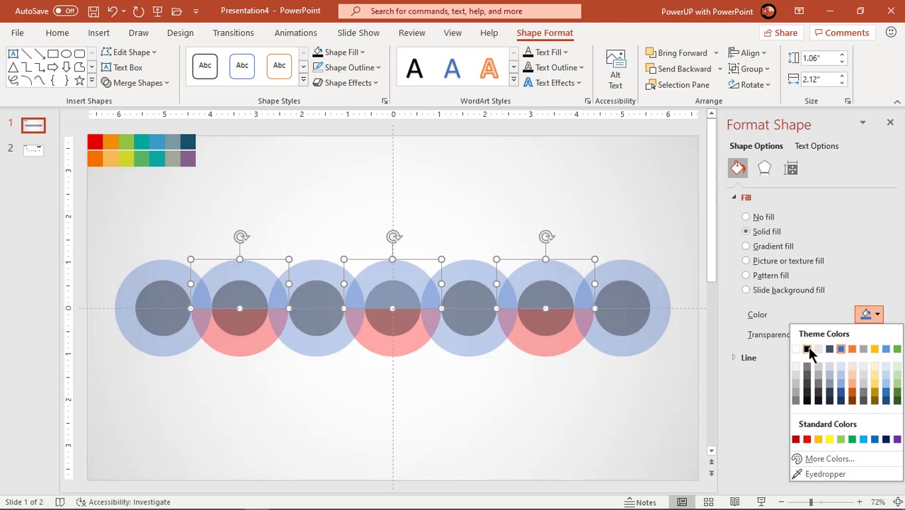
click(808, 350)
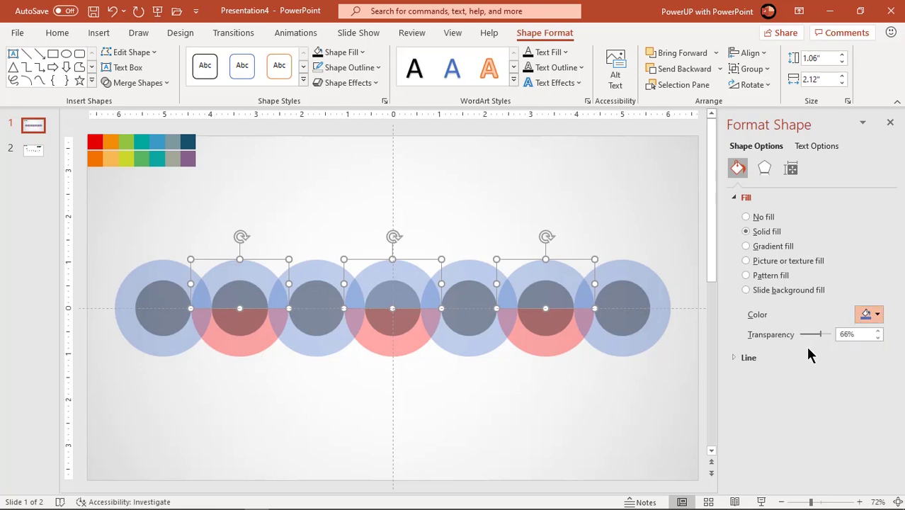
- Bring the grey top halves in front of all other shapes
right_click(574, 277)
click(614, 133)
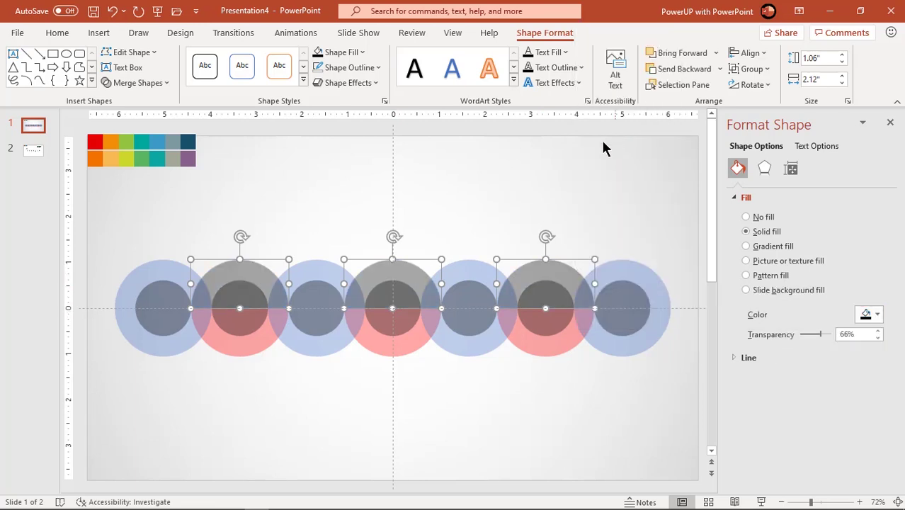
click(488, 388)
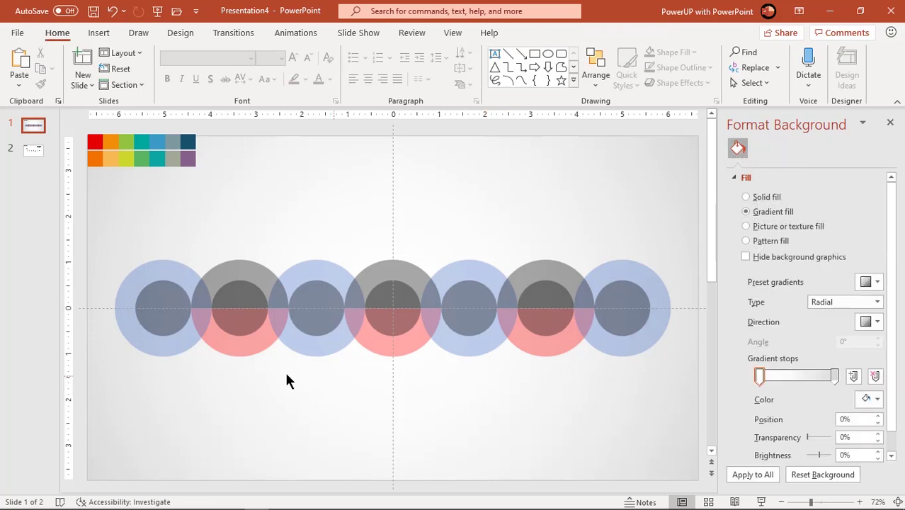
- Give circles 1, 3, 5 and 7 0% transparency and a linear 180° gradient fill
click(177, 349)
shift+click(317, 347)
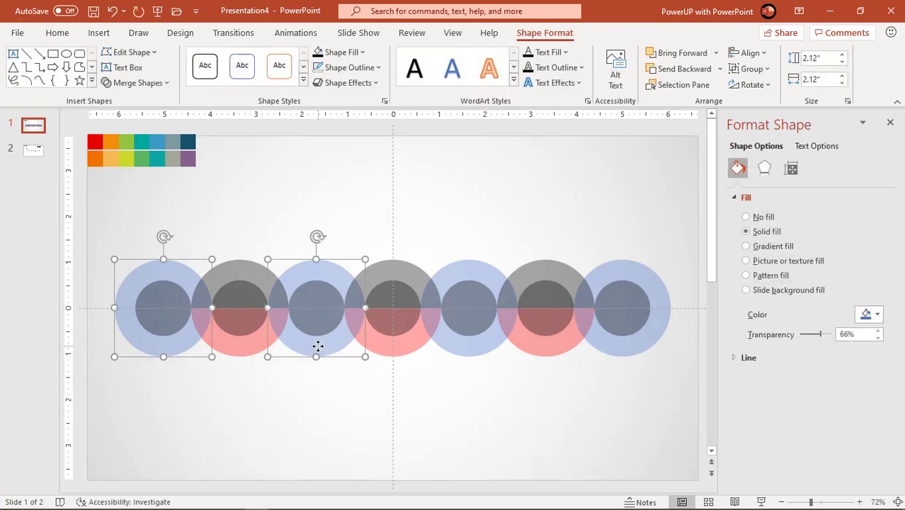
shift+click(475, 348)
shift+click(636, 349)
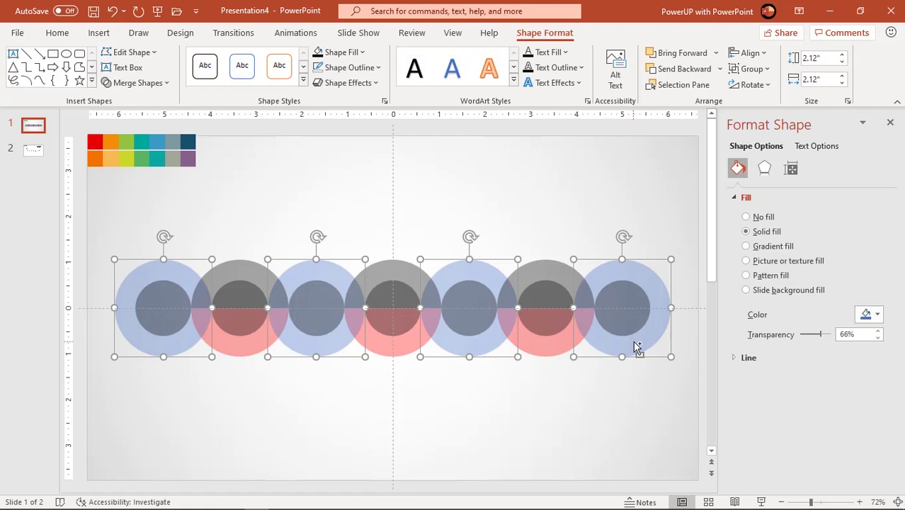
drag(818, 334, 794, 334)
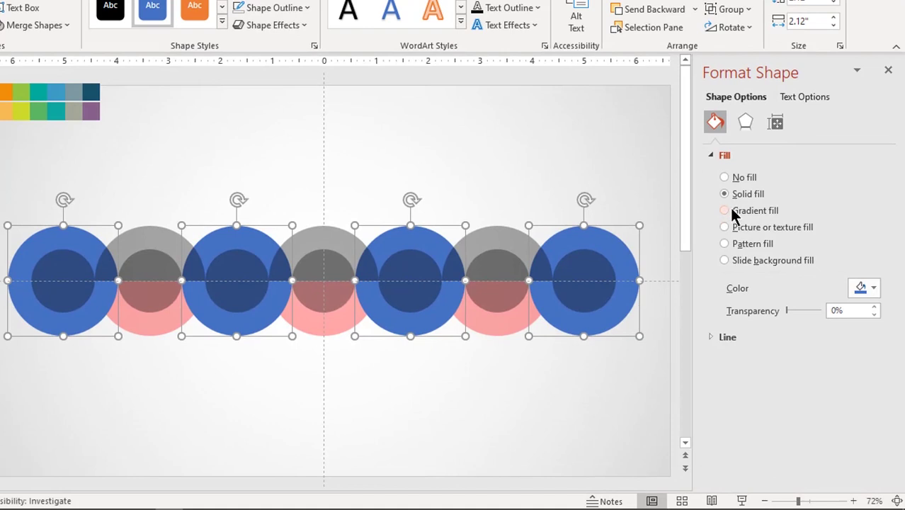
click(725, 211)
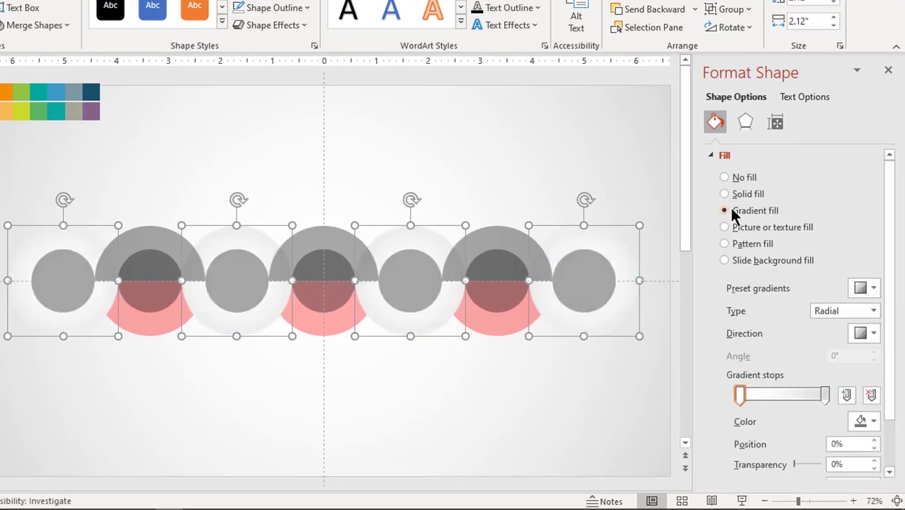
click(873, 311)
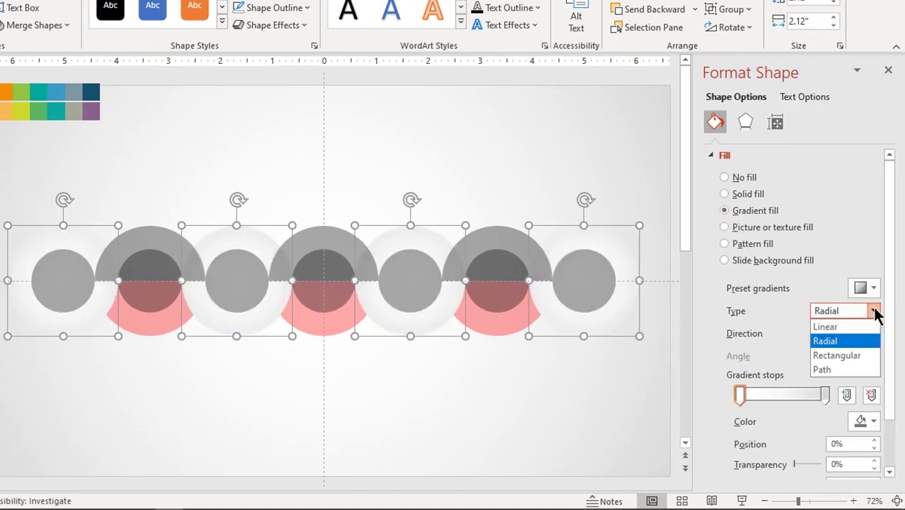
click(843, 326)
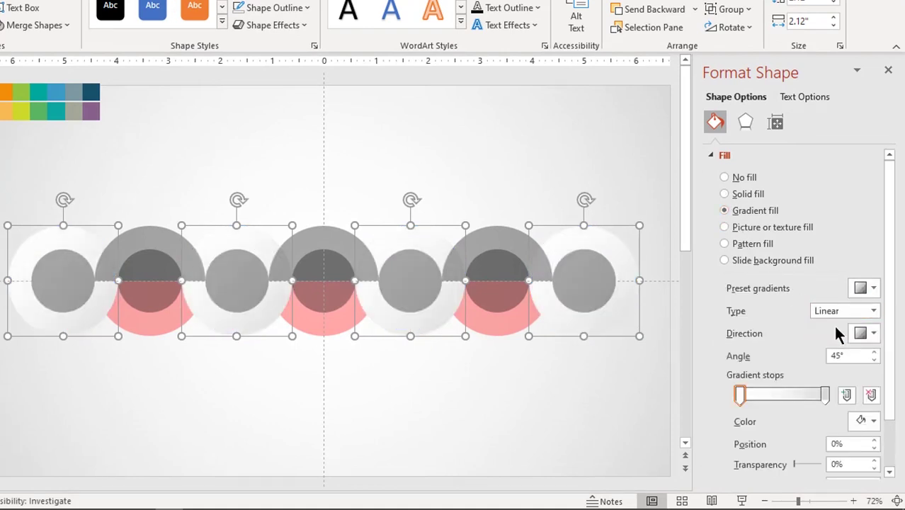
click(871, 335)
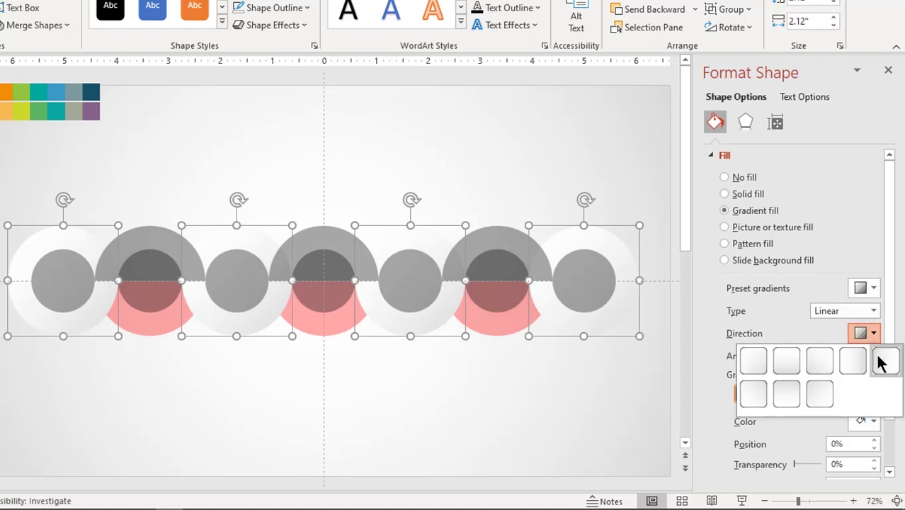
click(881, 361)
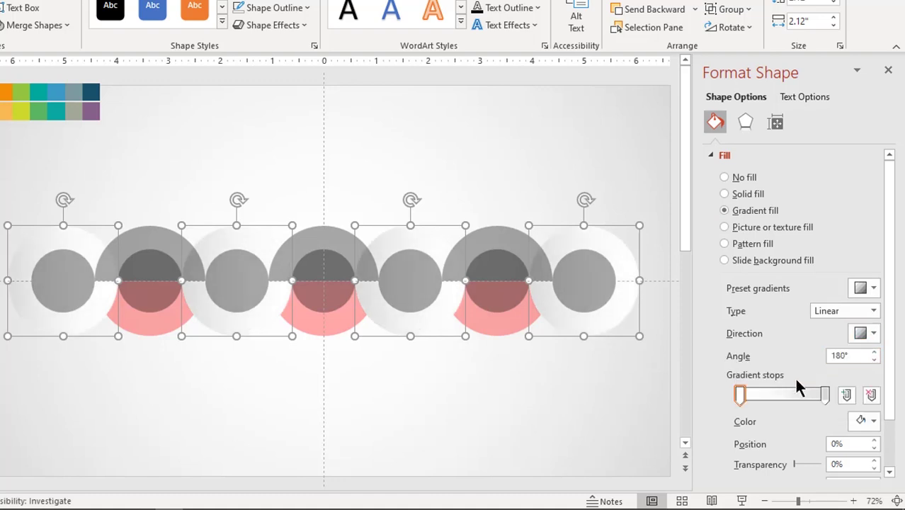
drag(742, 401, 810, 400)
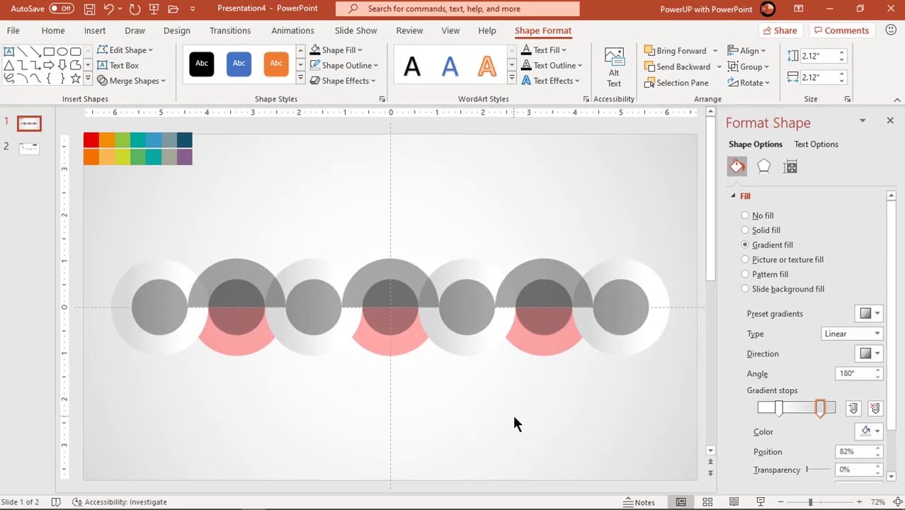
- Set the third and seventh circles' gradient direction to Linear Right (0°)
click(468, 408)
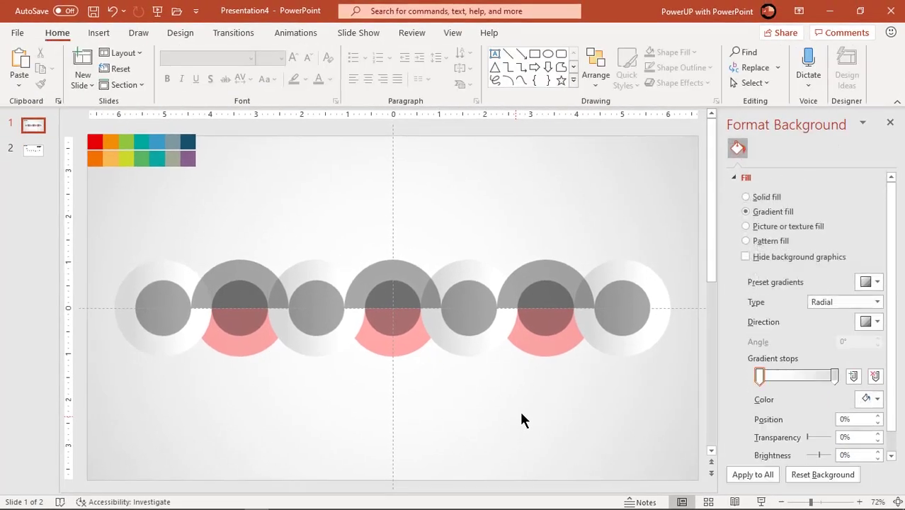
click(319, 341)
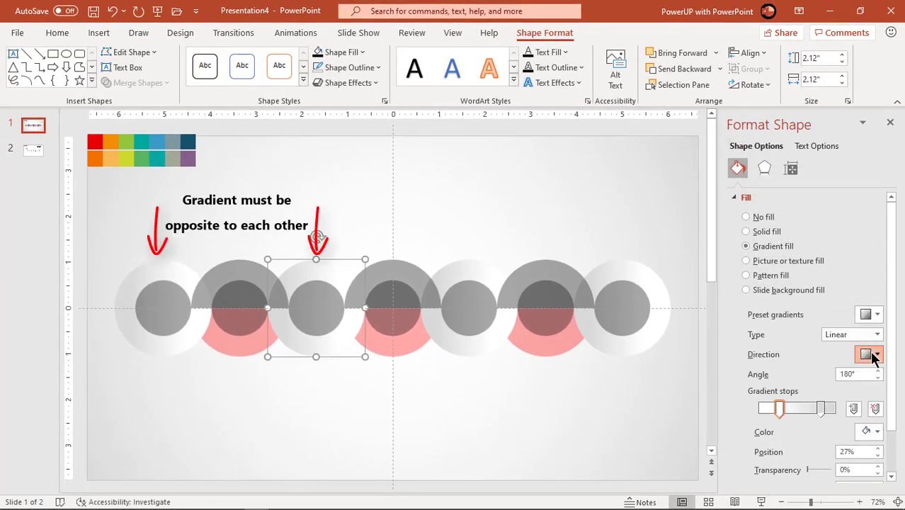
click(876, 355)
click(859, 380)
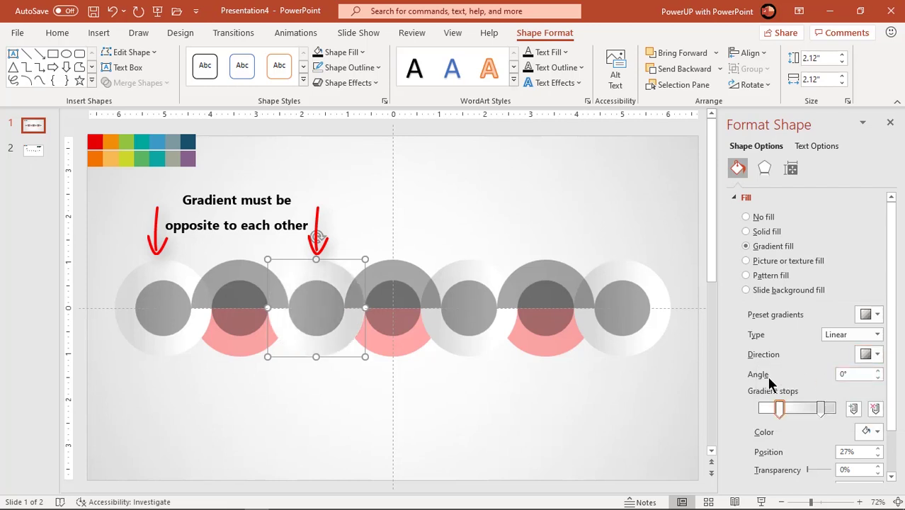
click(614, 353)
click(875, 355)
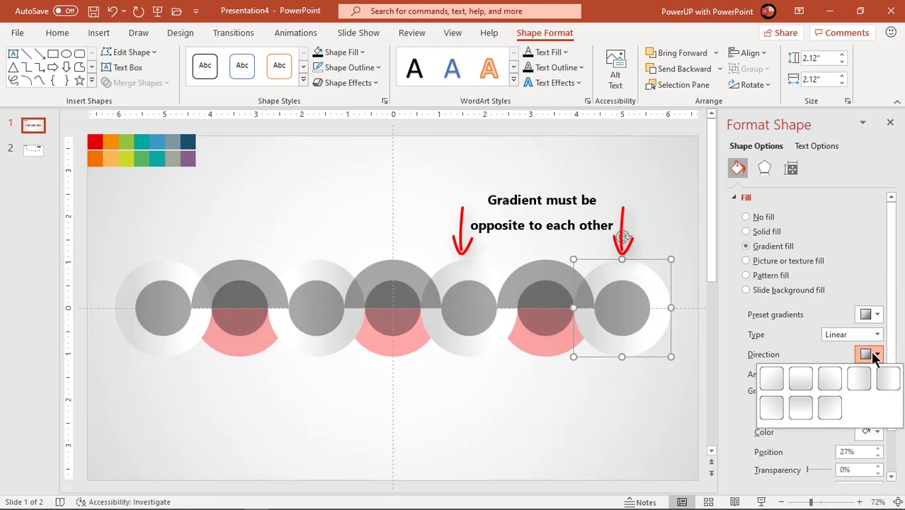
click(859, 379)
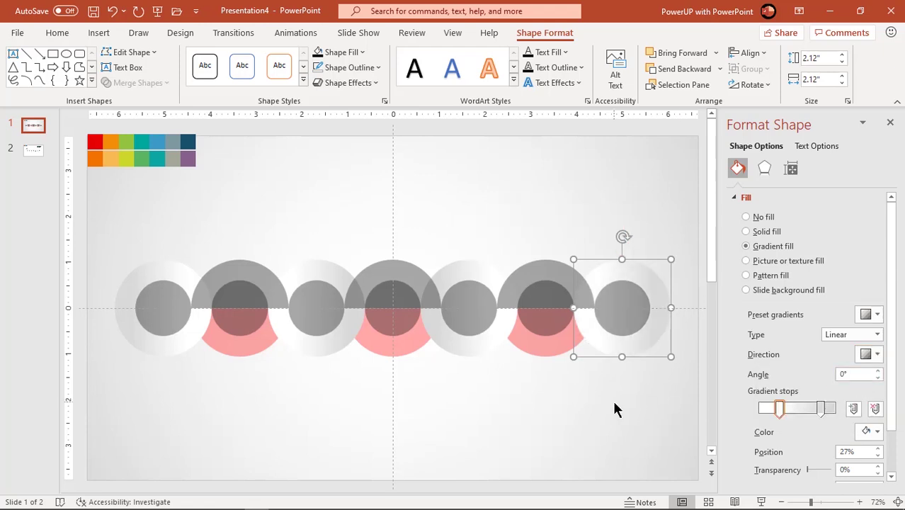
click(348, 384)
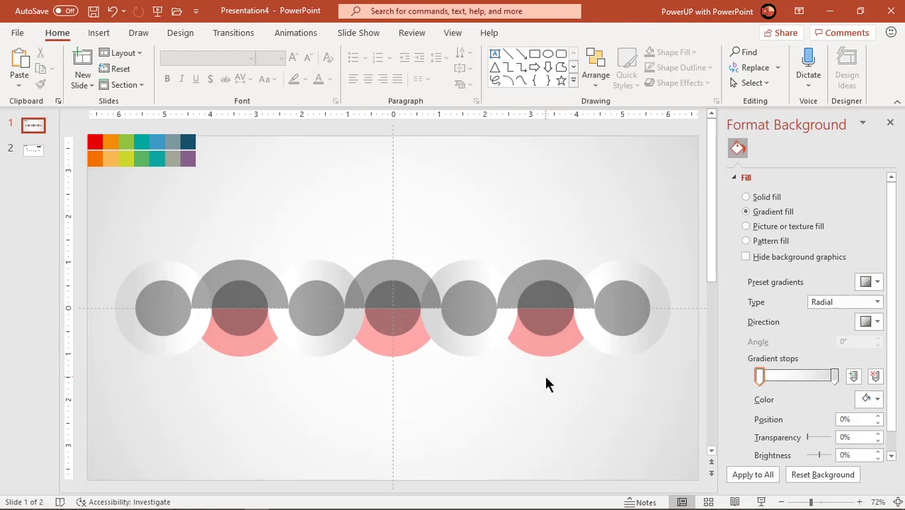
- Fill the left upper half-circle white at 0% transparency
click(274, 284)
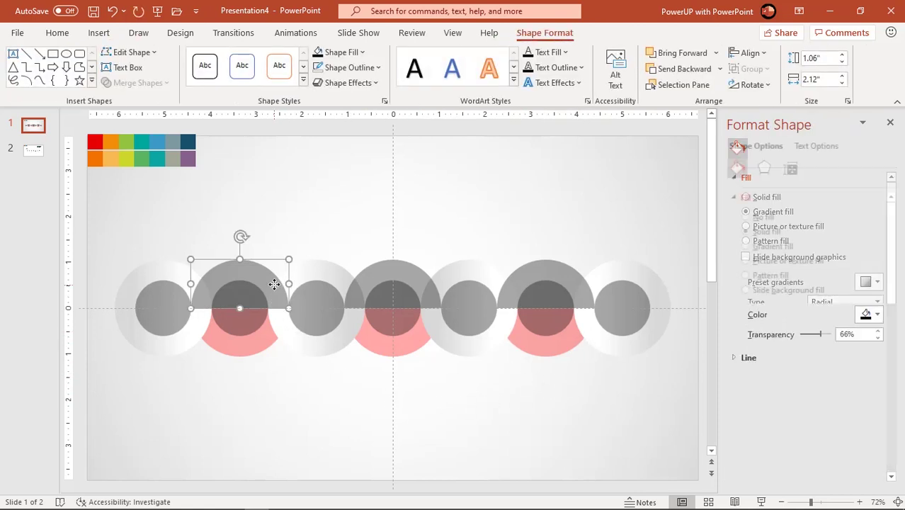
click(870, 314)
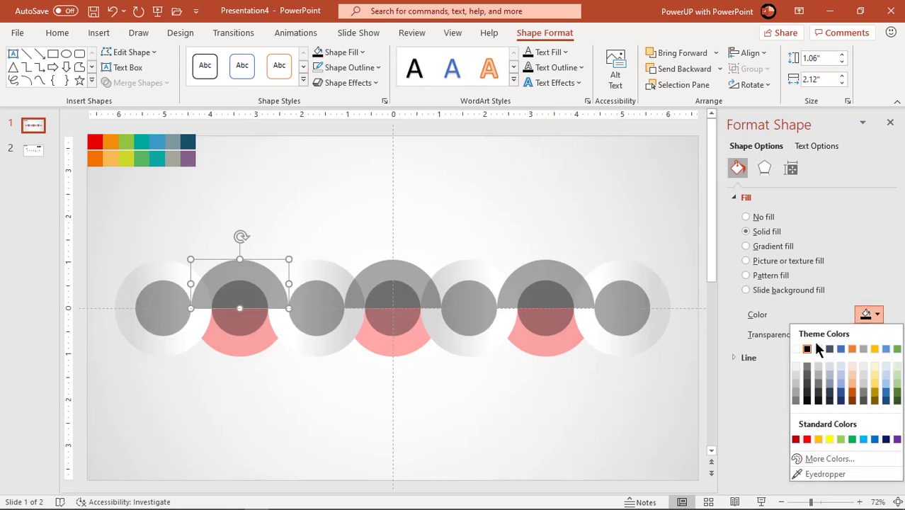
click(802, 347)
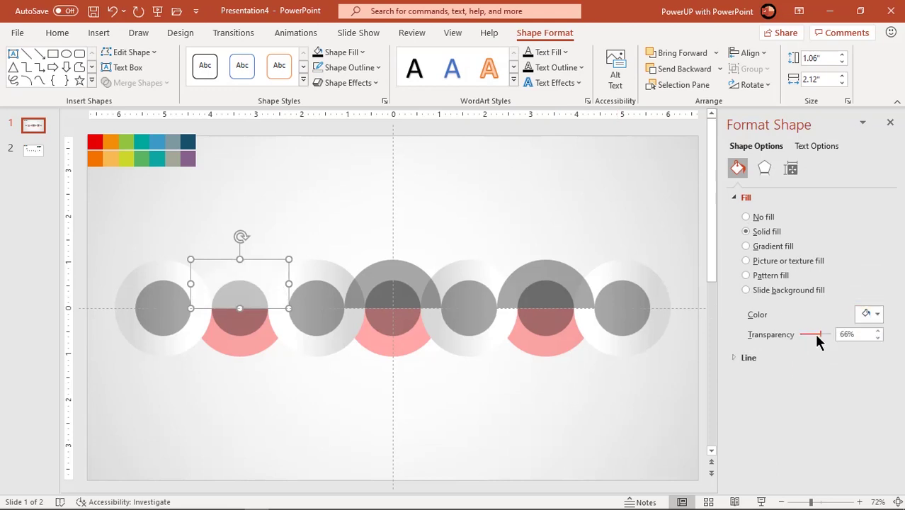
drag(818, 334, 791, 336)
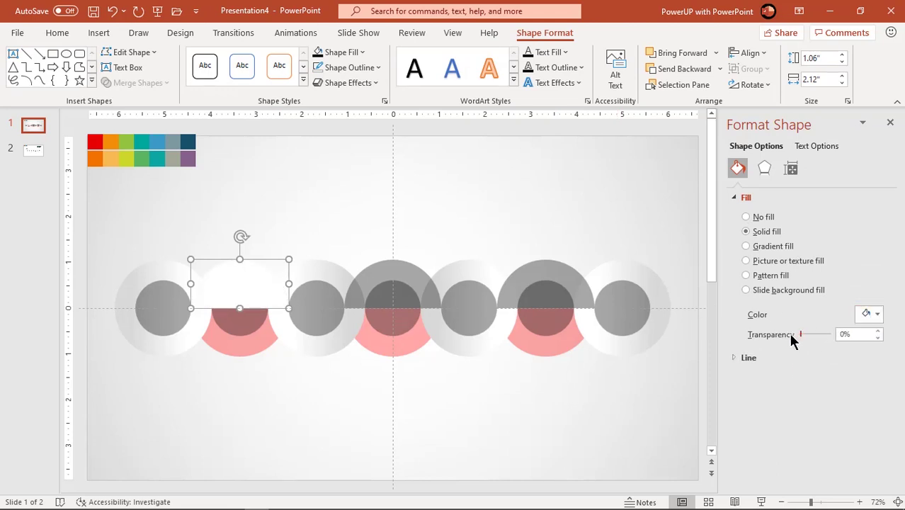
- Fill the middle upper half-circle light grey
click(417, 276)
click(867, 315)
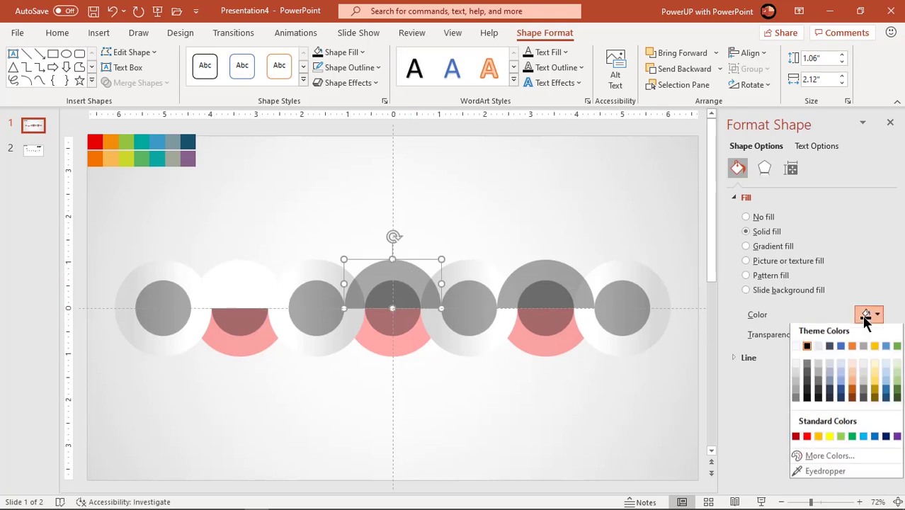
click(795, 376)
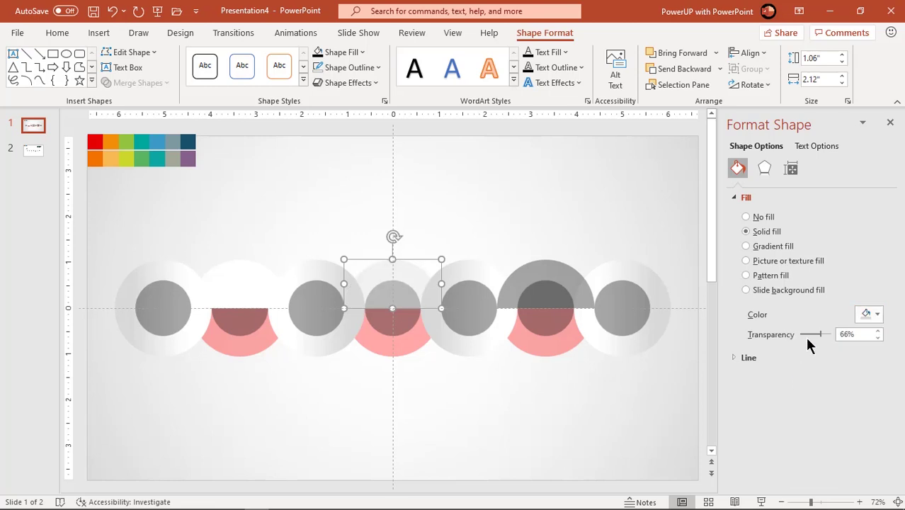
- Give the right upper half-circle a light fill at 0% transparency
click(577, 280)
click(871, 315)
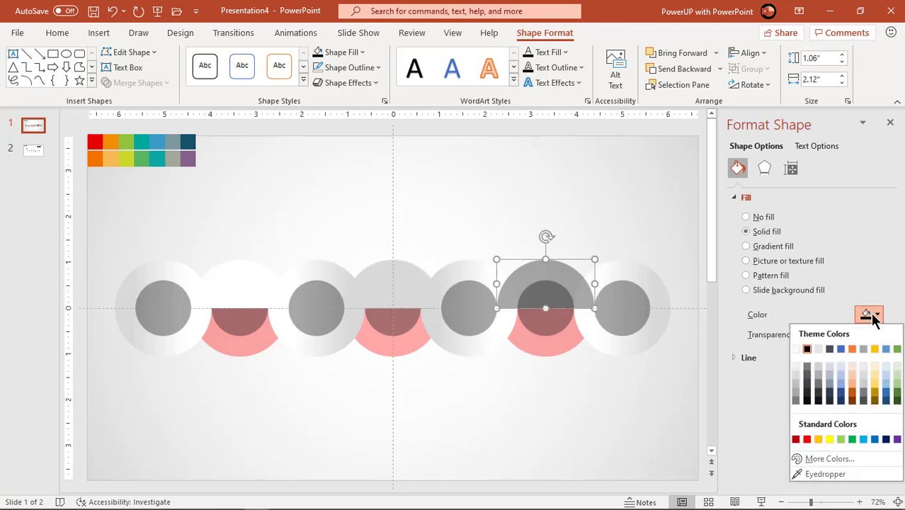
click(797, 350)
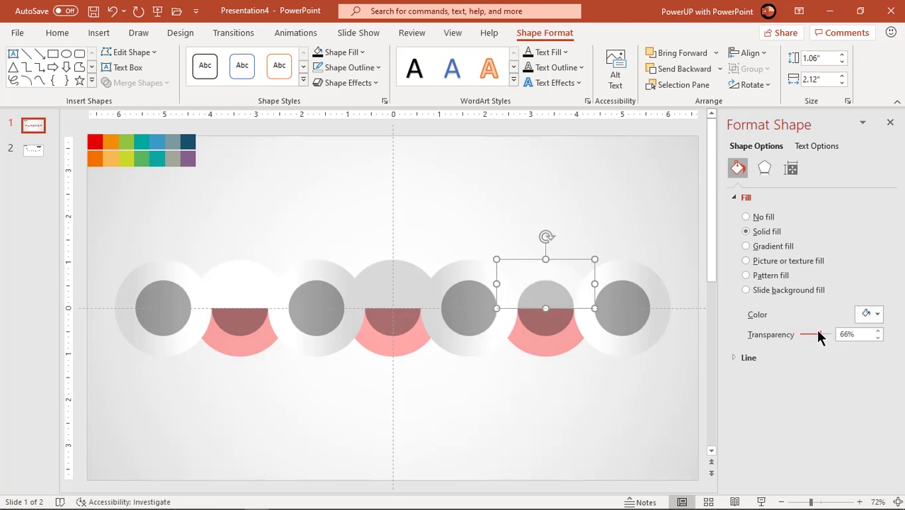
drag(819, 335, 762, 346)
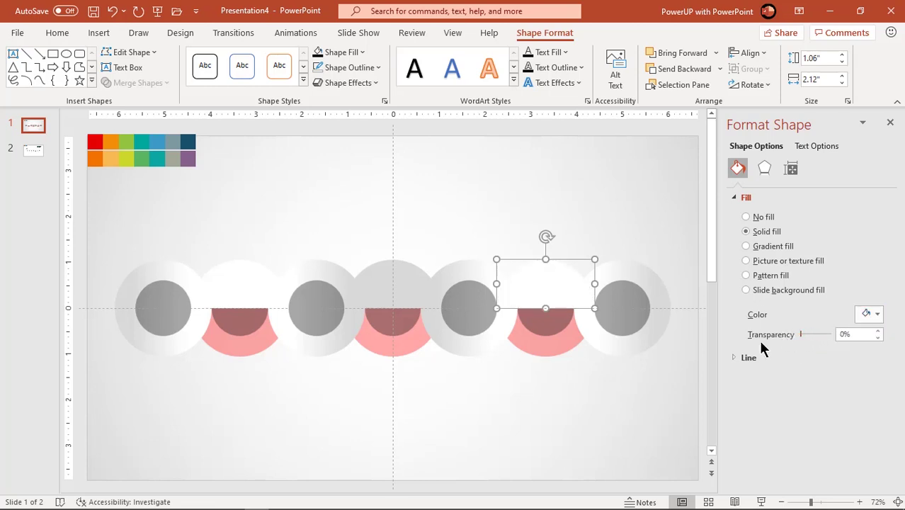
click(577, 391)
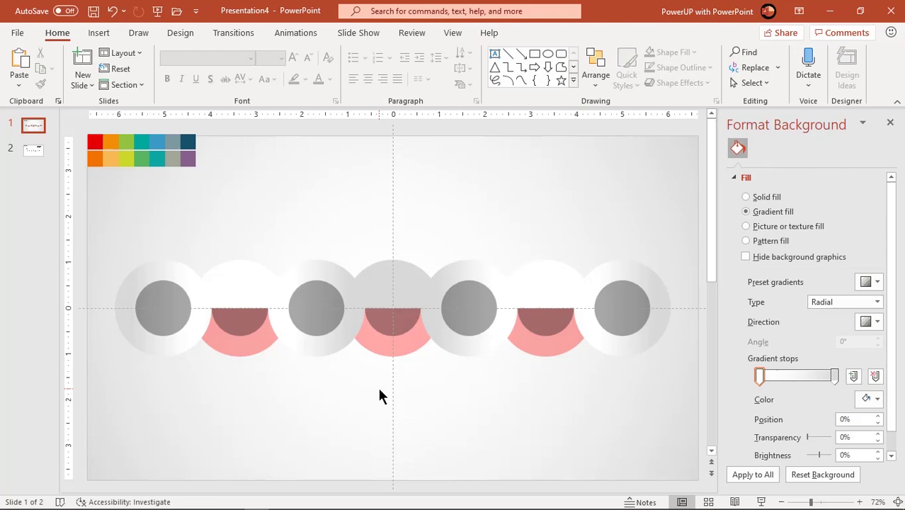
- Give the leftmost white circle an outer shadow with 8 pt blur and 50% transparency
click(178, 340)
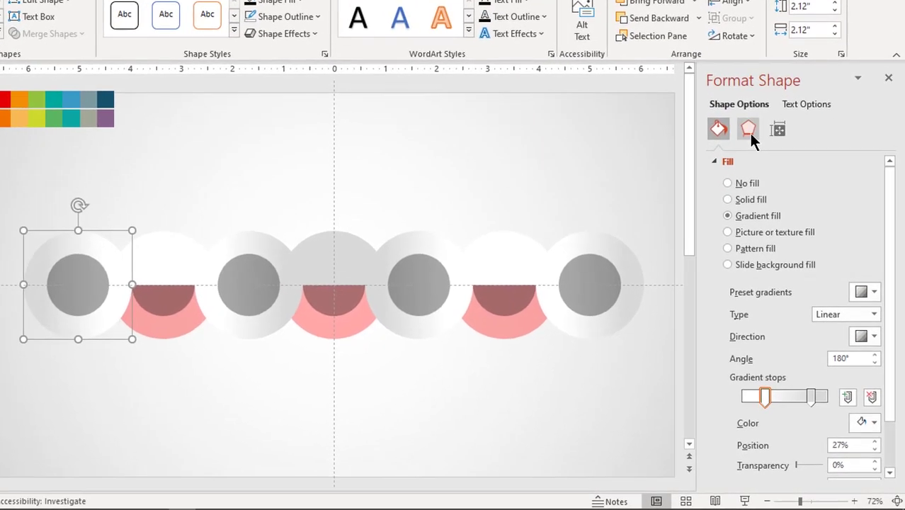
click(749, 130)
click(749, 161)
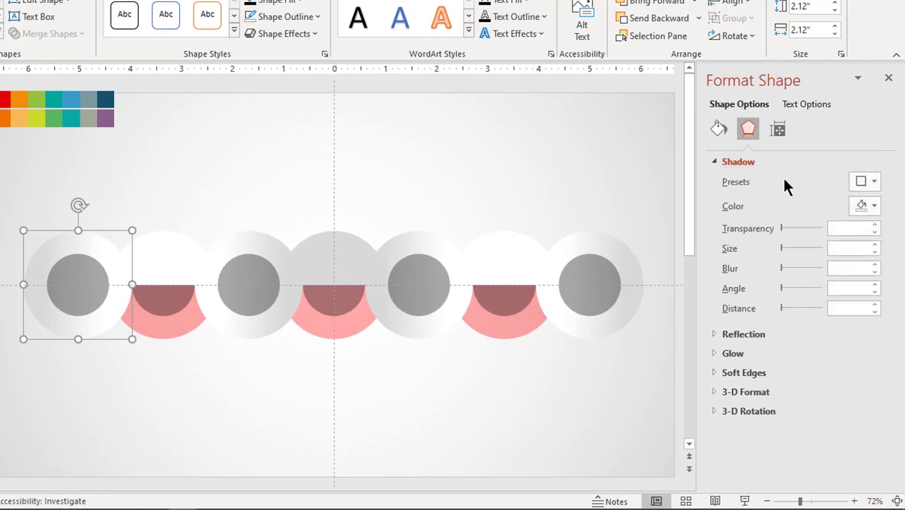
click(867, 180)
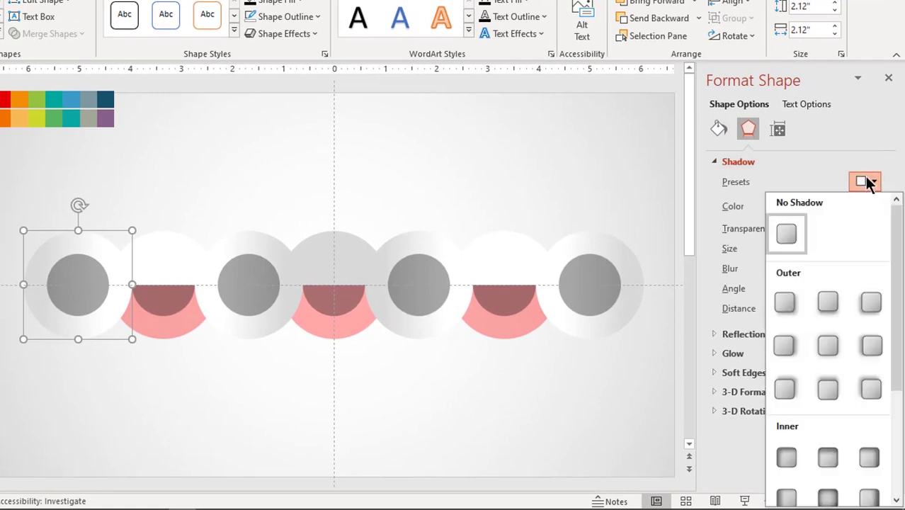
click(872, 389)
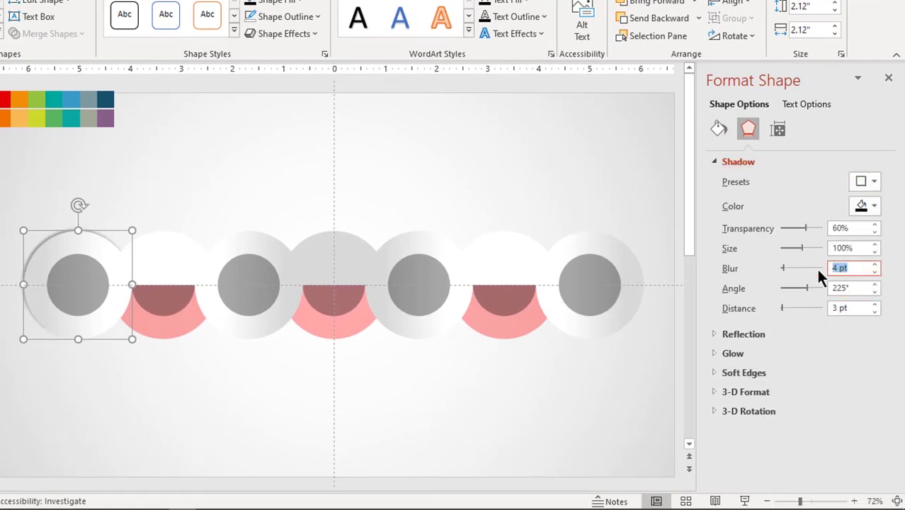
text(8)
click(850, 228)
double_click(851, 228)
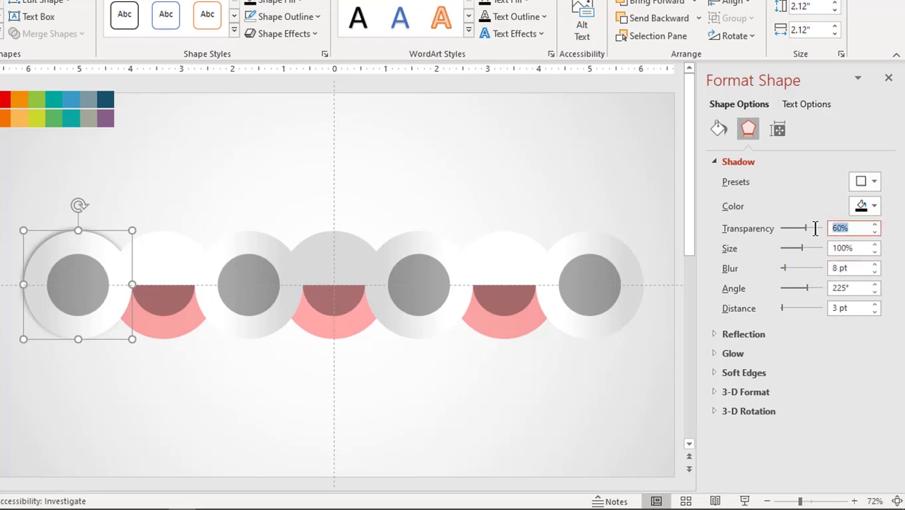
text(50)
key(Return)
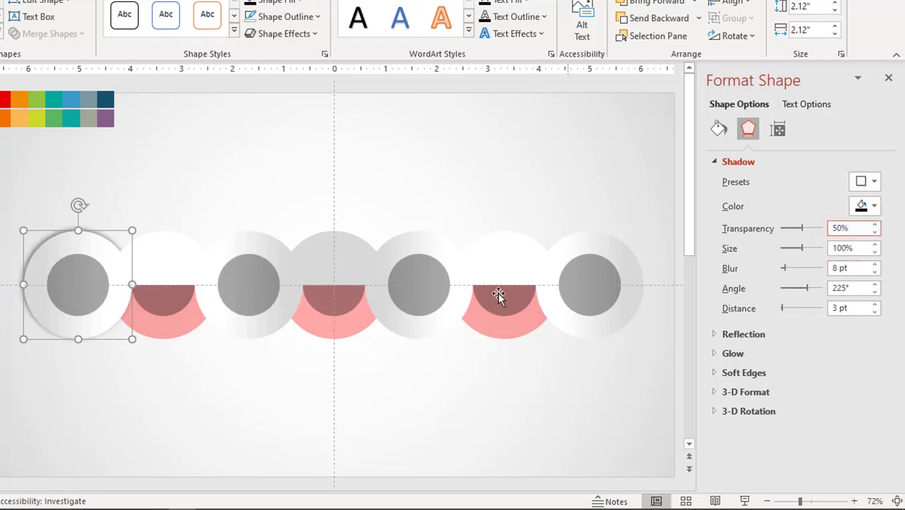
- Give the third and fifth circles a top-offset outer shadow, 8 pt blur, 50% transparency
click(272, 317)
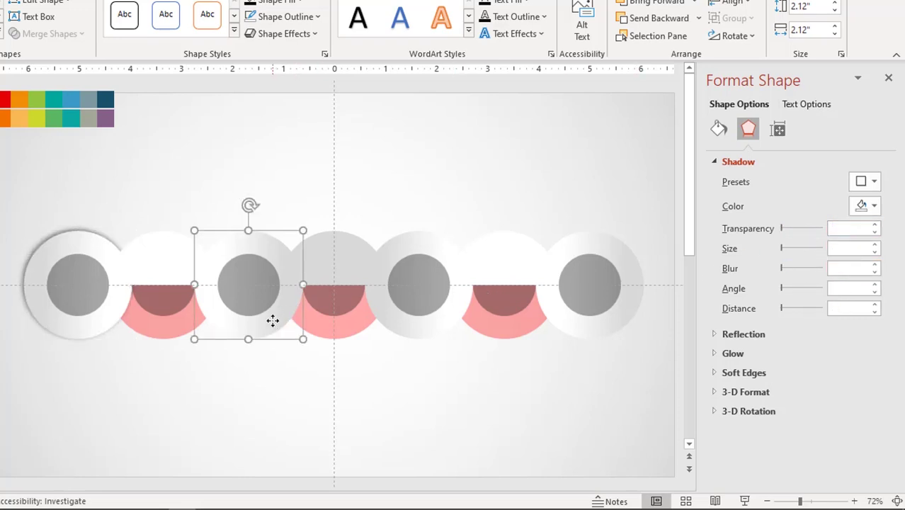
shift+click(402, 319)
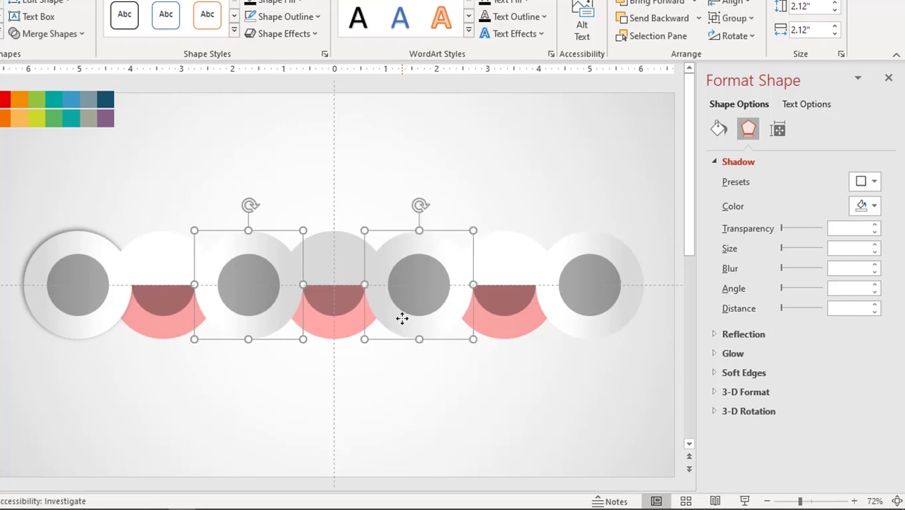
click(874, 182)
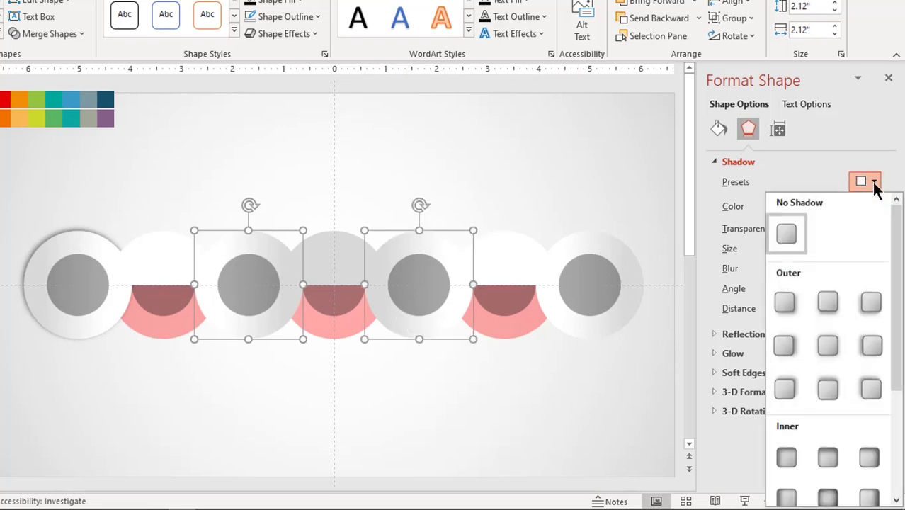
click(828, 387)
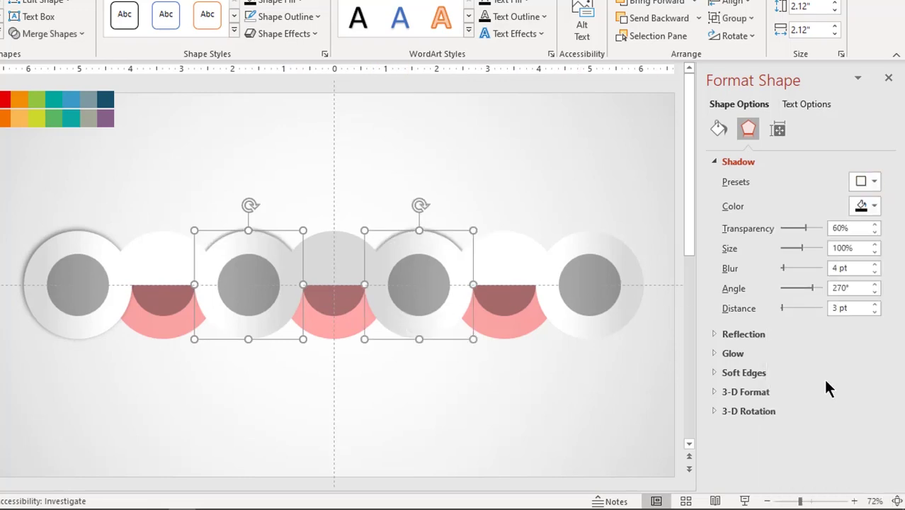
triple_click(850, 269)
text(8)
key(Return)
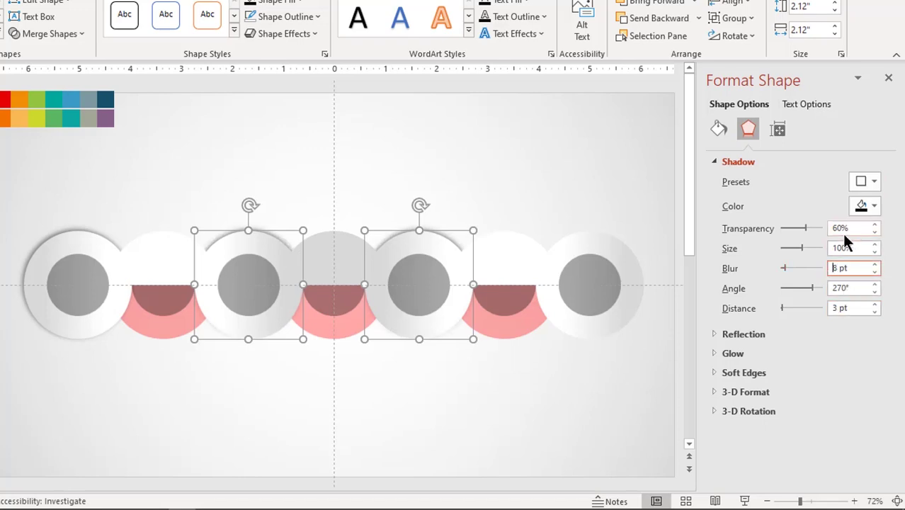
triple_click(844, 228)
text(50)
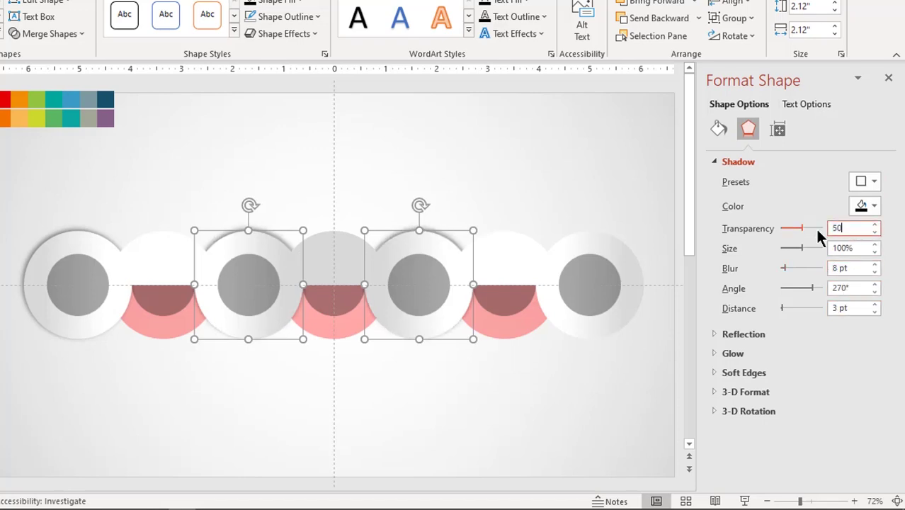
key(Return)
- Give the rightmost circle an outer shadow with 8 pt blur and 50% transparency
click(603, 327)
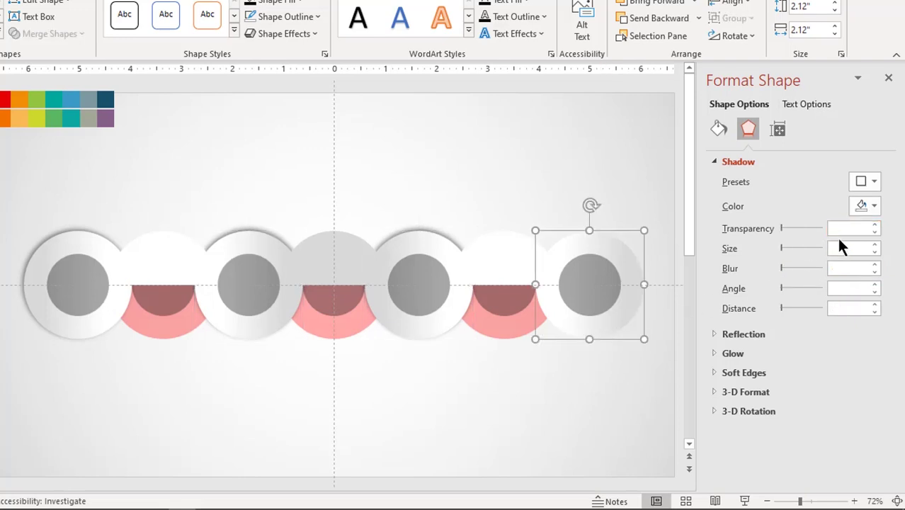
click(870, 186)
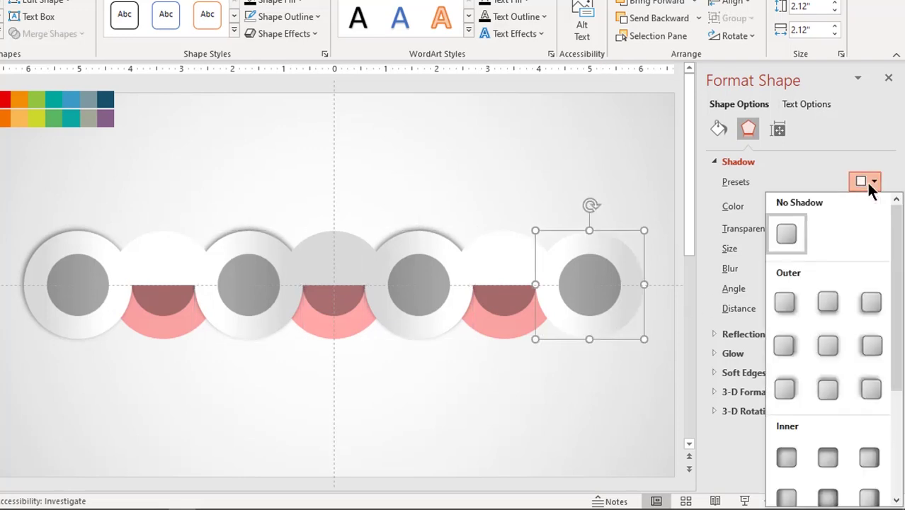
click(787, 390)
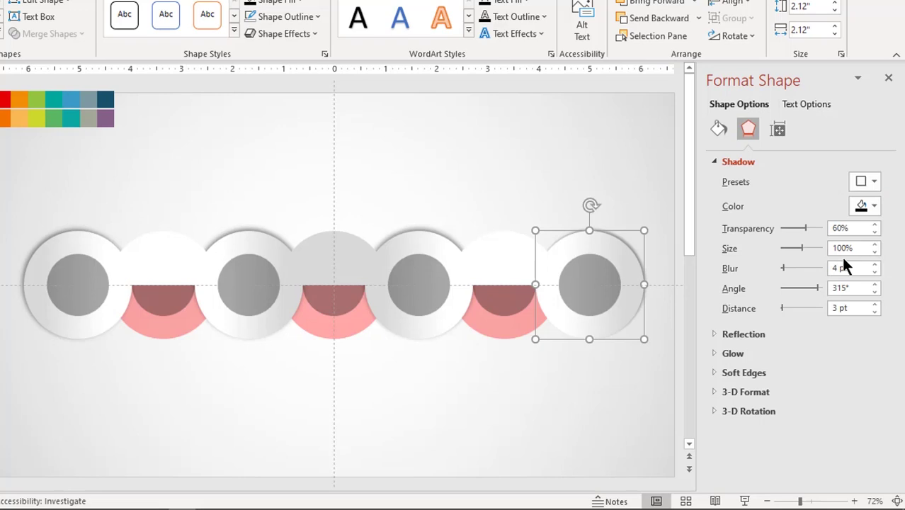
text(8)
drag(850, 228, 809, 228)
text(50)
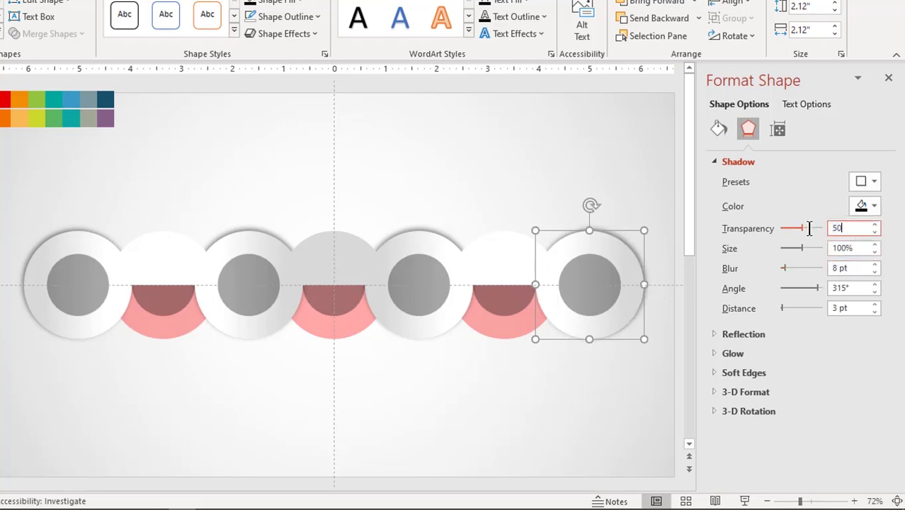
key(Return)
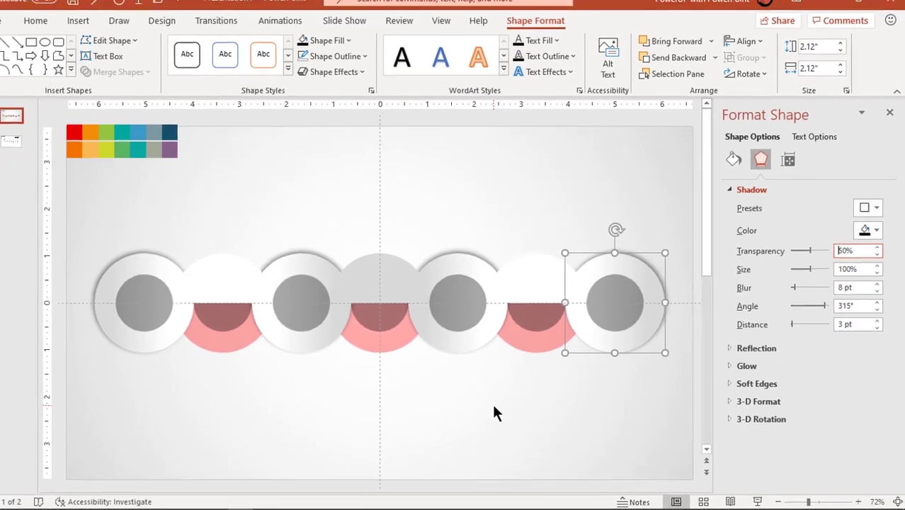
click(461, 405)
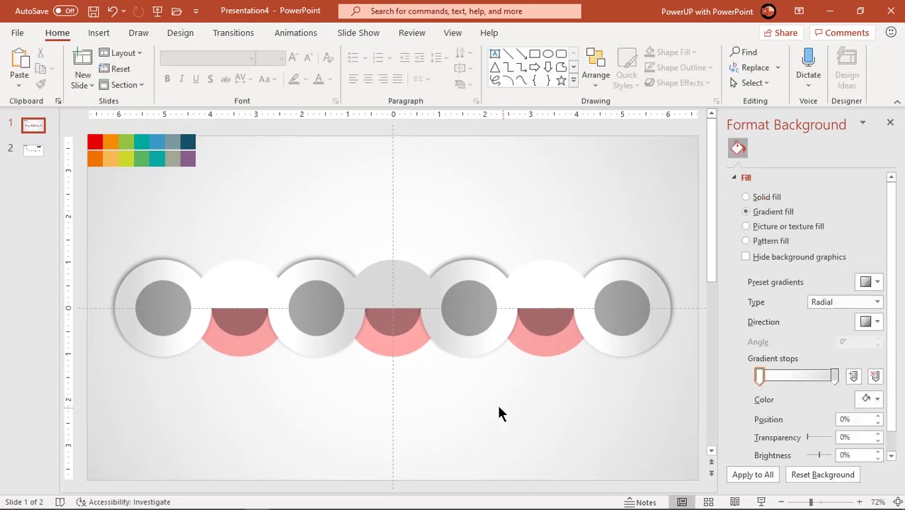
- Move a half-circle above the row and fill it solid black
click(263, 292)
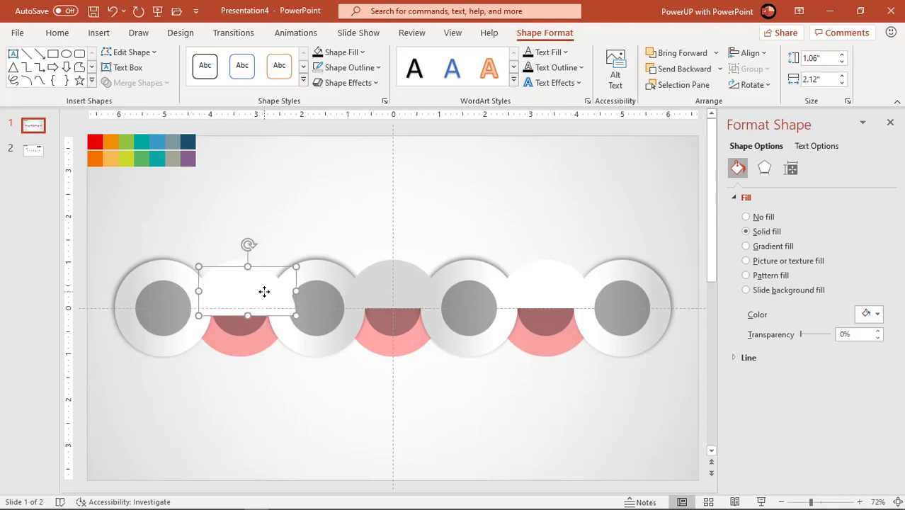
drag(264, 292, 285, 206)
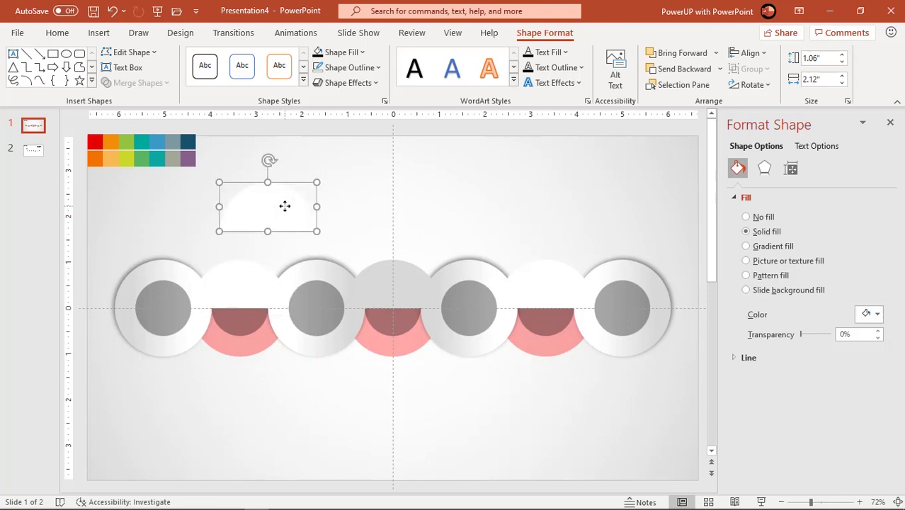
click(320, 54)
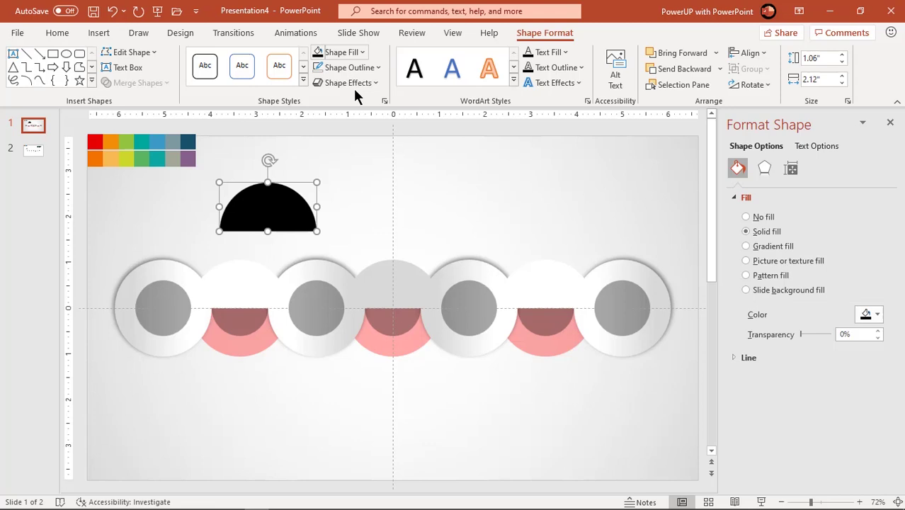
- Soften the black half-circle's edges to 20 pt and enlarge it
click(765, 170)
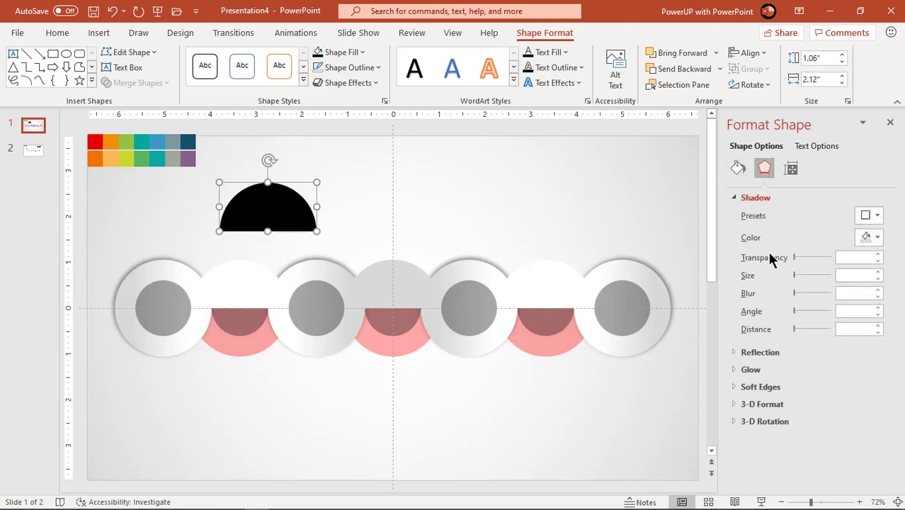
click(754, 390)
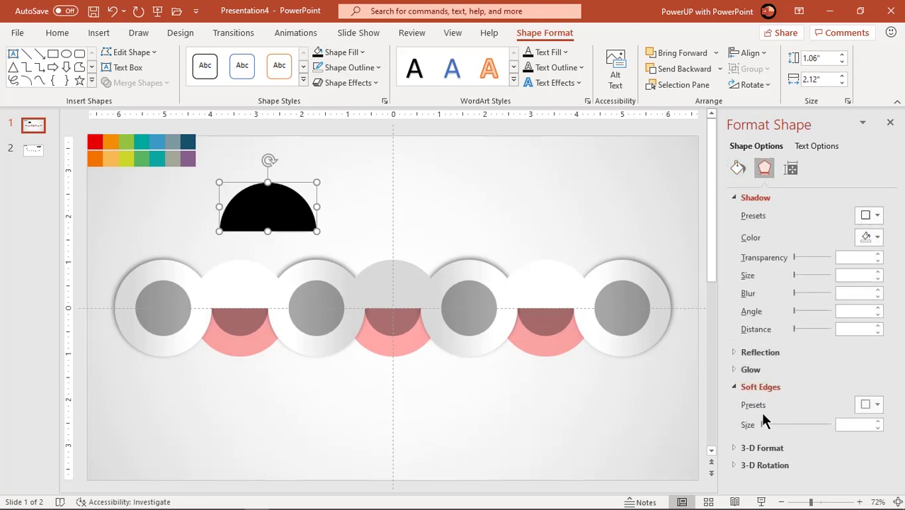
drag(762, 425, 775, 425)
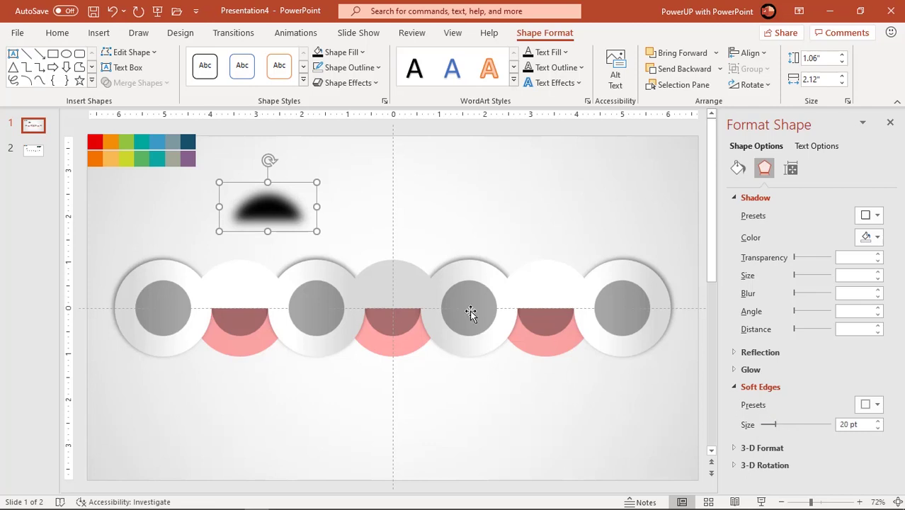
drag(316, 234, 258, 283)
- Send the half-circle behind the second white circle, raise soft edges to 25 pt, and nudge it down
right_click(257, 284)
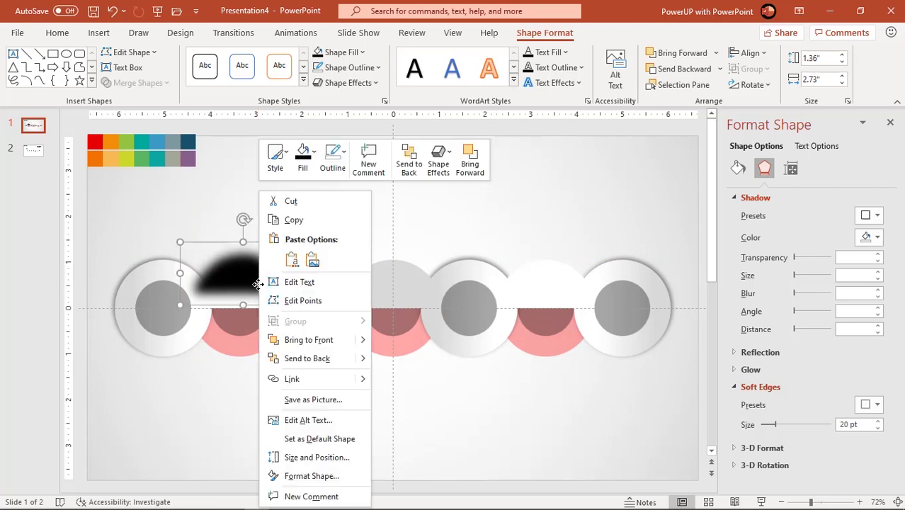
click(293, 358)
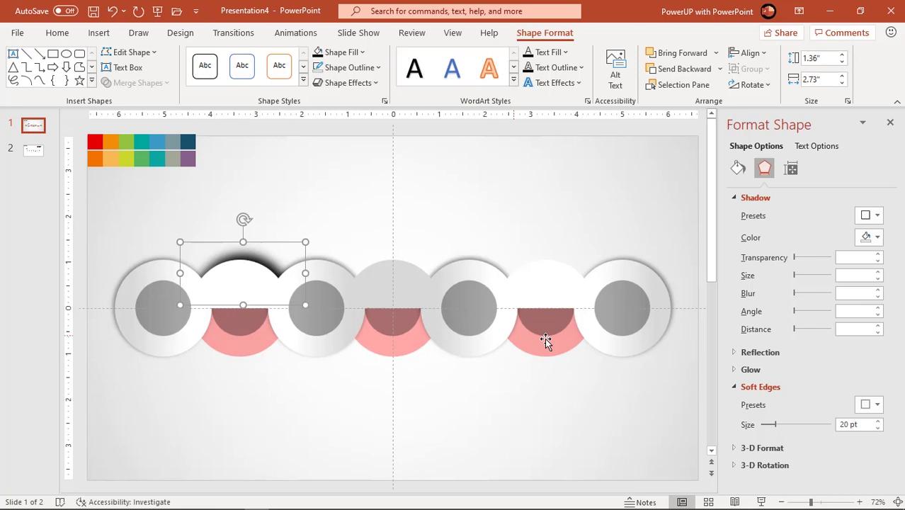
click(779, 425)
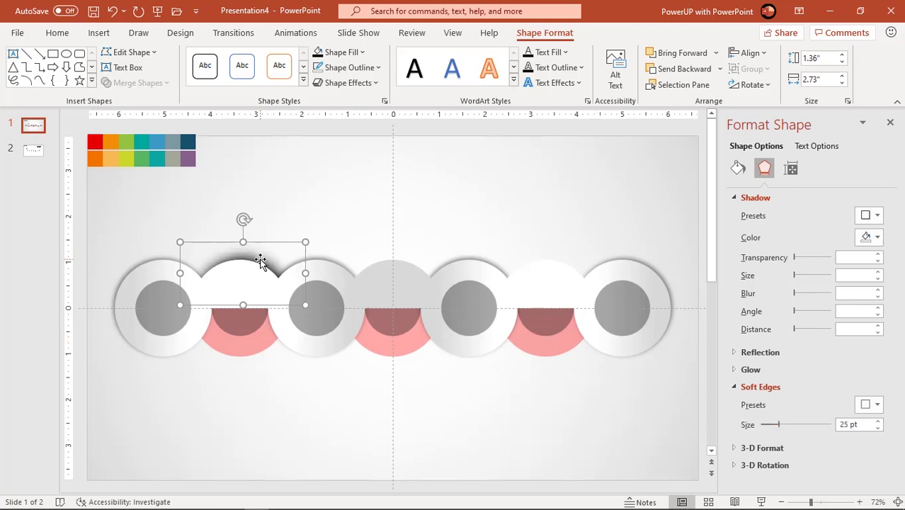
drag(259, 256, 257, 259)
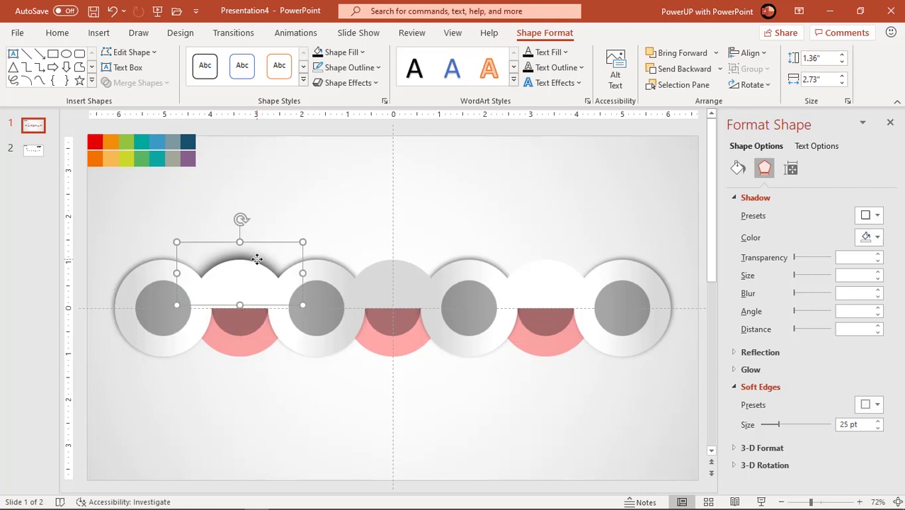
key(ctrl+Down)
key(ctrl+Down)
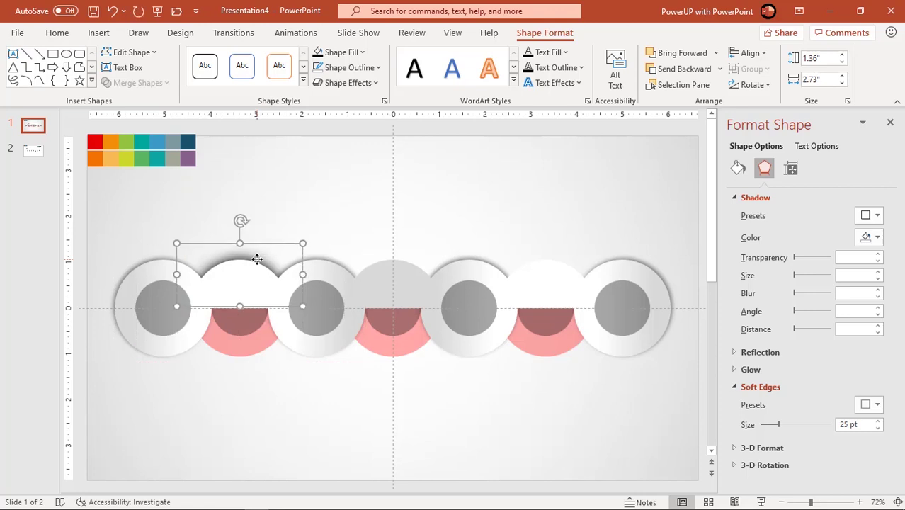
key(ctrl+Down)
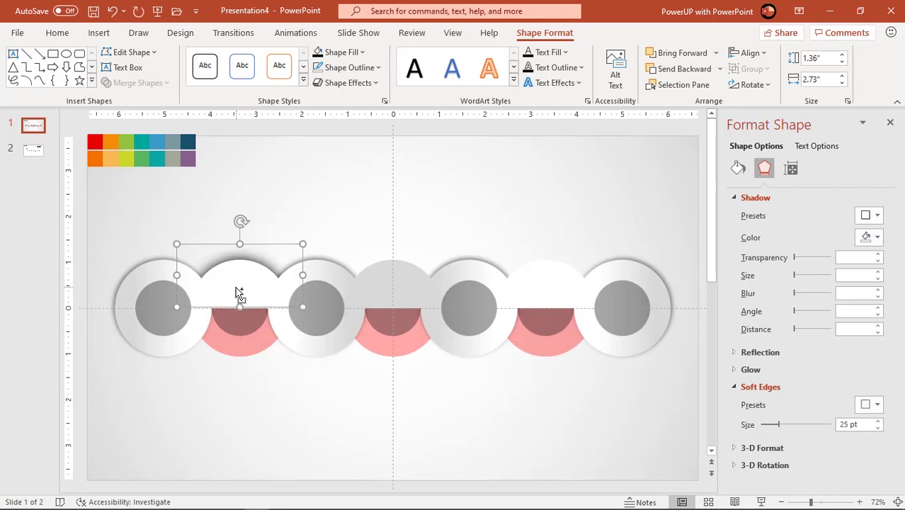
shift+click(236, 286)
- Bring the white top shape and shadow to the front, then reselect the soft shadow
right_click(236, 285)
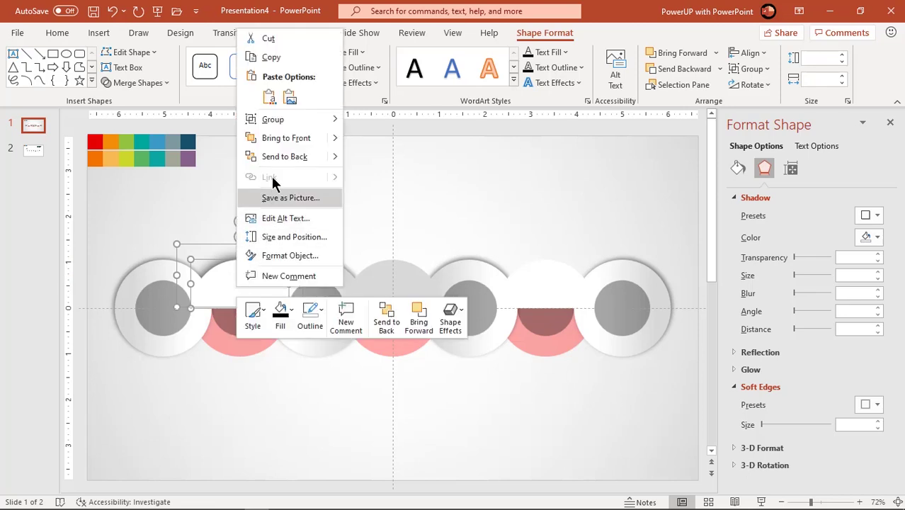
click(282, 143)
click(284, 167)
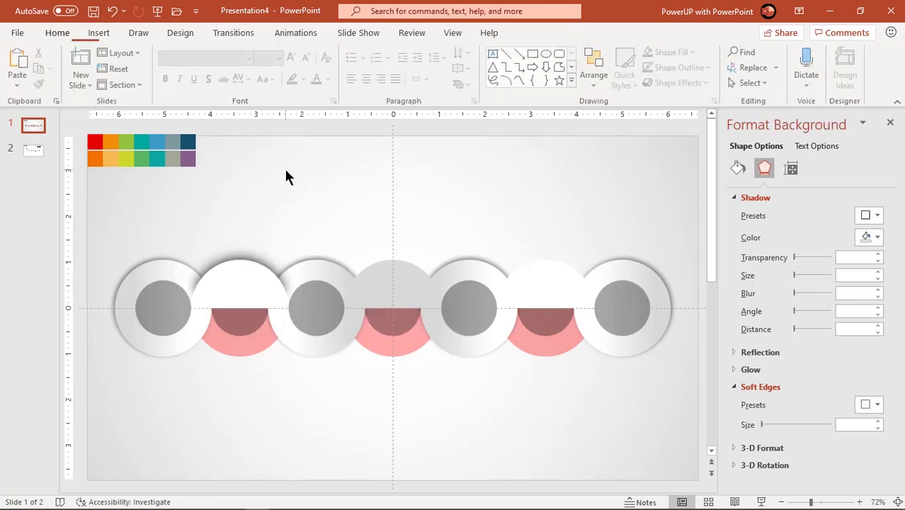
click(250, 252)
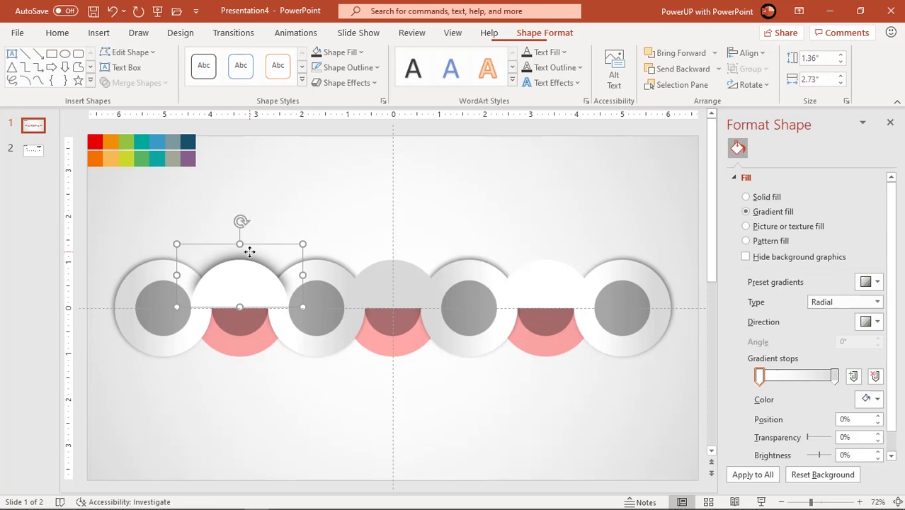
- Shrink the shadow to 2.42" by 1.21", fine-tune its position, and copy it over the centre circle
key(Up)
key(Up)
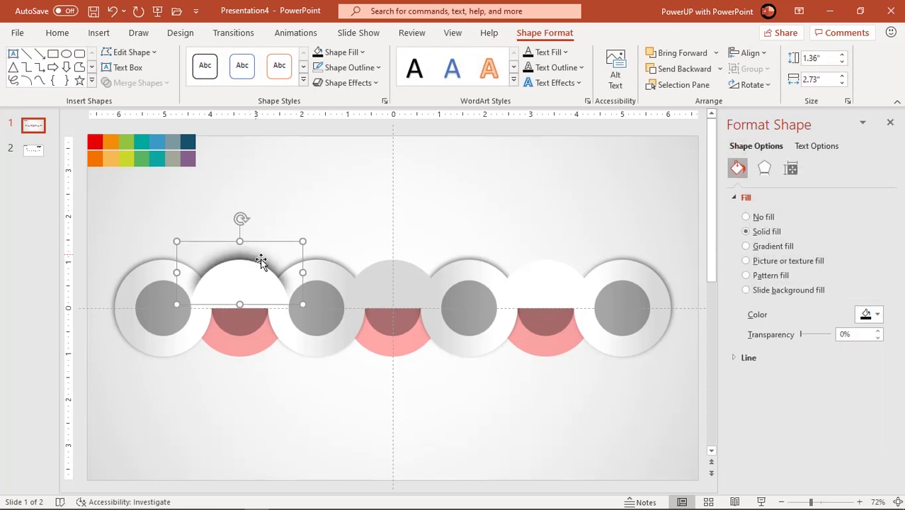
drag(302, 305, 288, 296)
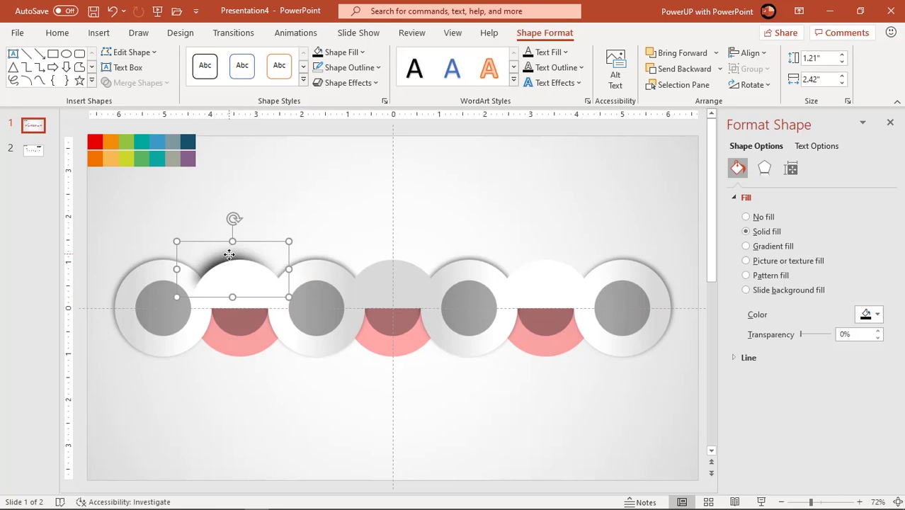
drag(232, 253, 238, 258)
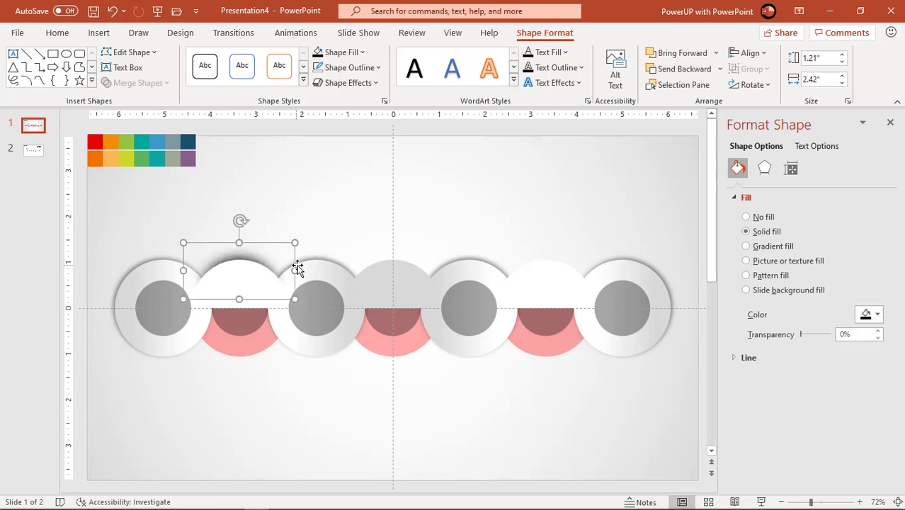
key(ctrl+Down)
key(ctrl+Down)
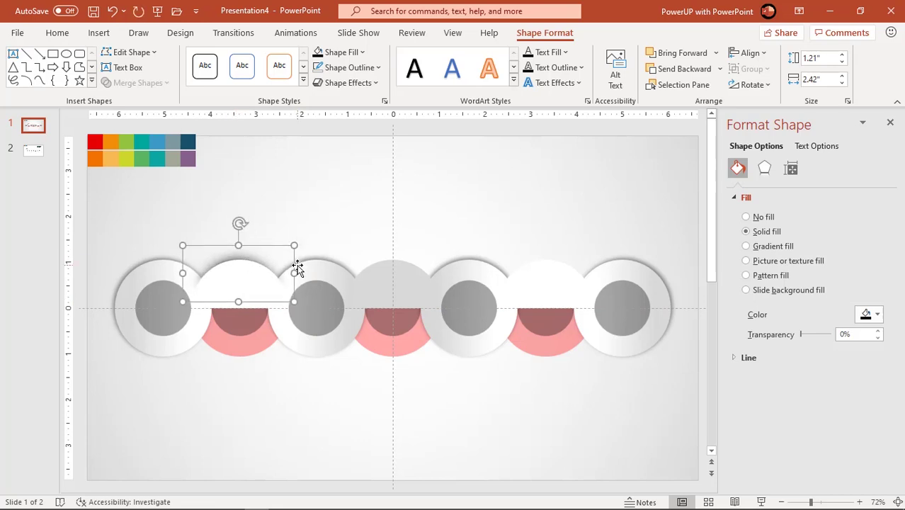
key(ctrl+Right)
key(ctrl+Right)
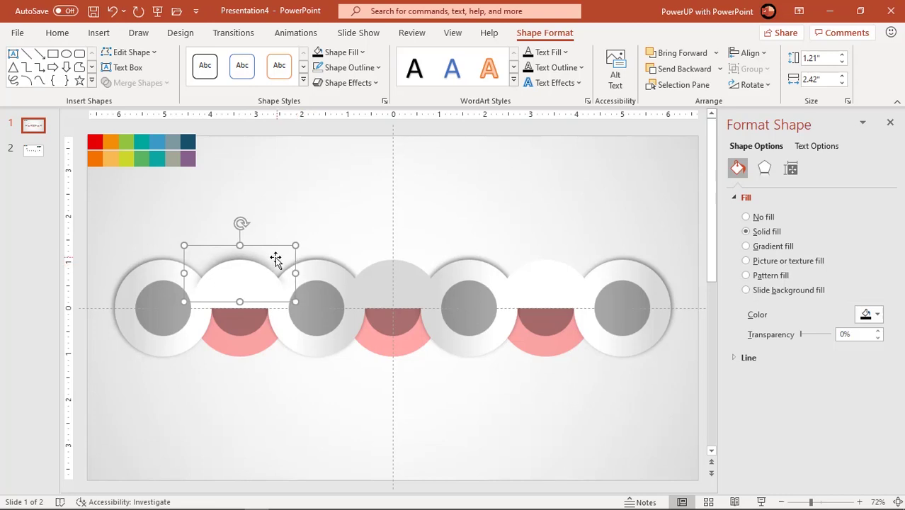
drag(252, 256, 252, 258)
key(ctrl+Up)
key(ctrl+Up)
key(ctrl+Up)
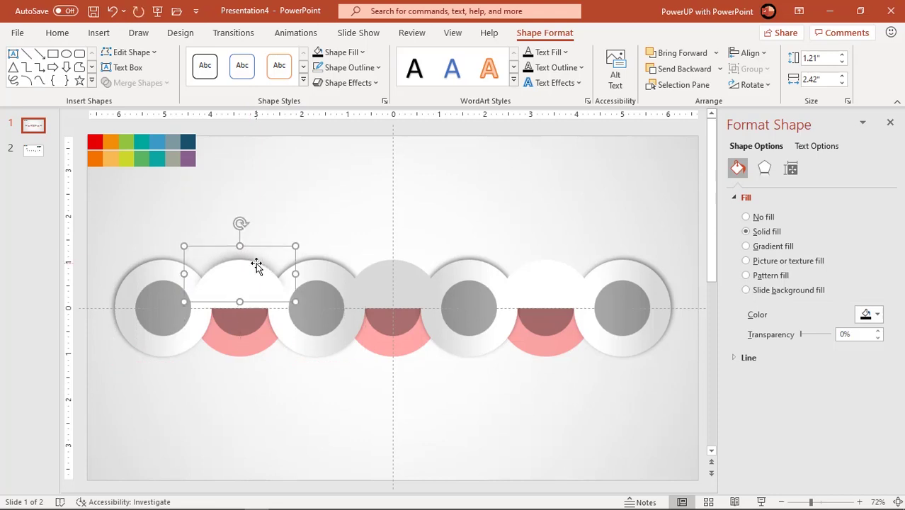
drag(255, 264, 401, 255)
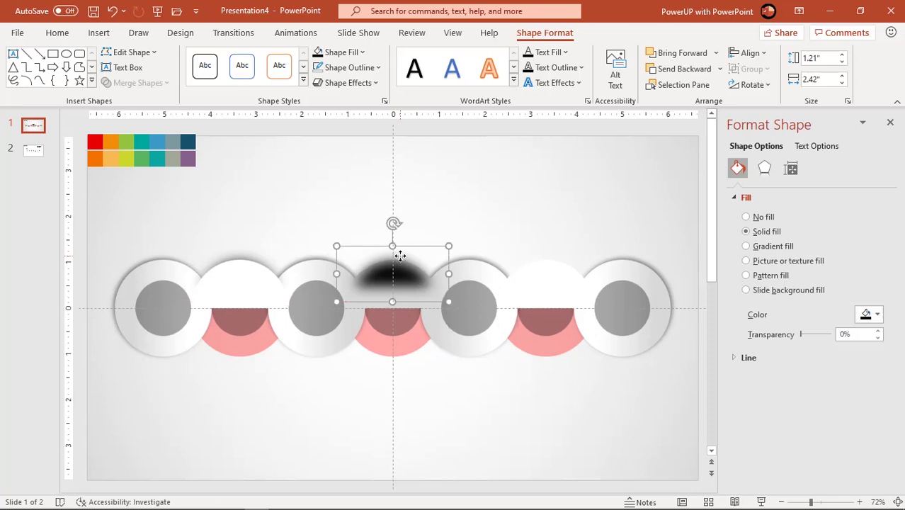
- Send the centre circle's shadow copy to the back and bring its top shape to the front
right_click(399, 256)
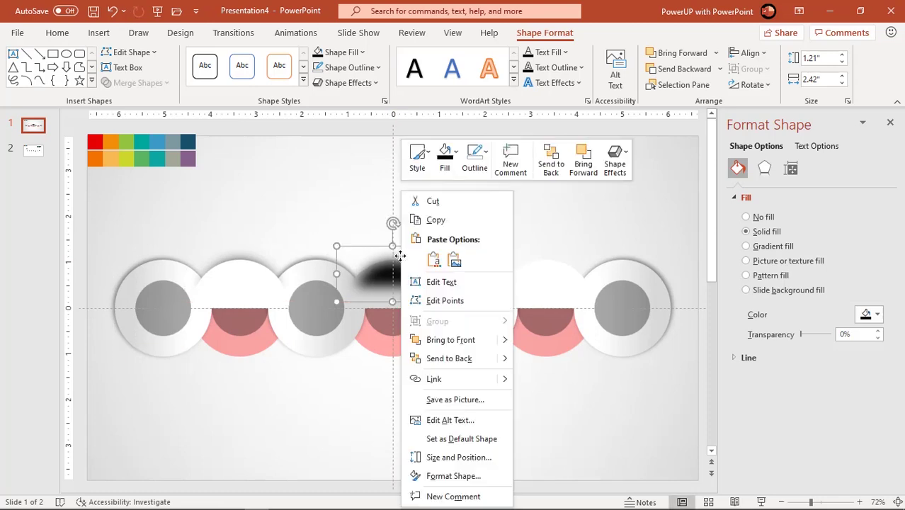
click(449, 357)
shift+click(397, 293)
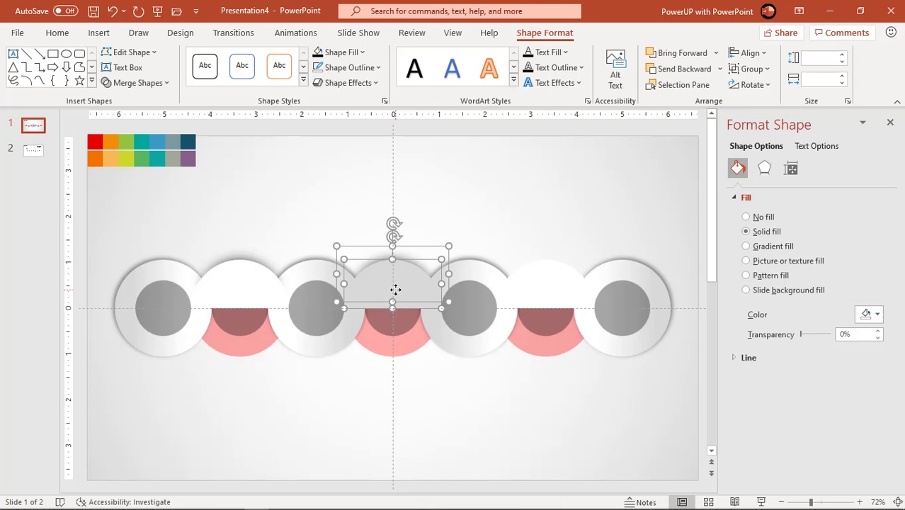
right_click(394, 291)
click(437, 141)
click(398, 243)
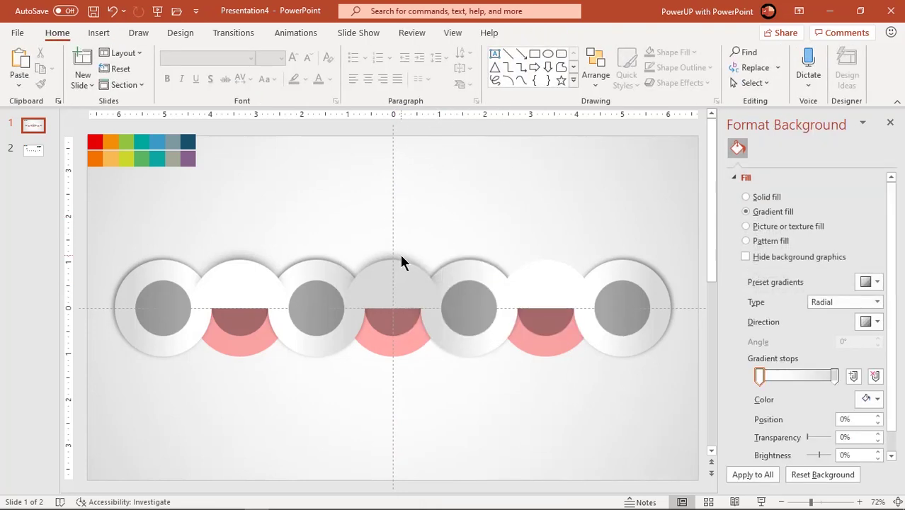
- Copy the shadow to the sixth circle, send it back, and bring that circle's top shape forward
click(399, 258)
drag(395, 258, 550, 259)
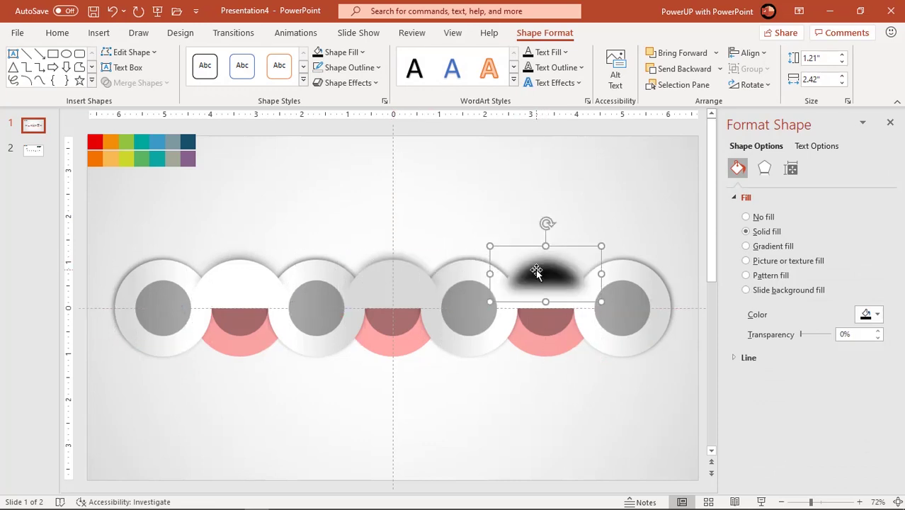
right_click(536, 268)
click(579, 361)
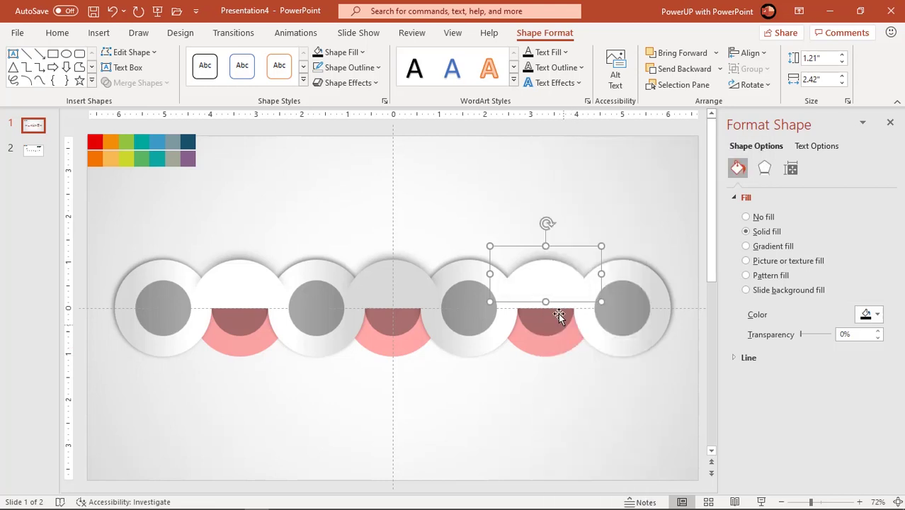
shift+click(542, 281)
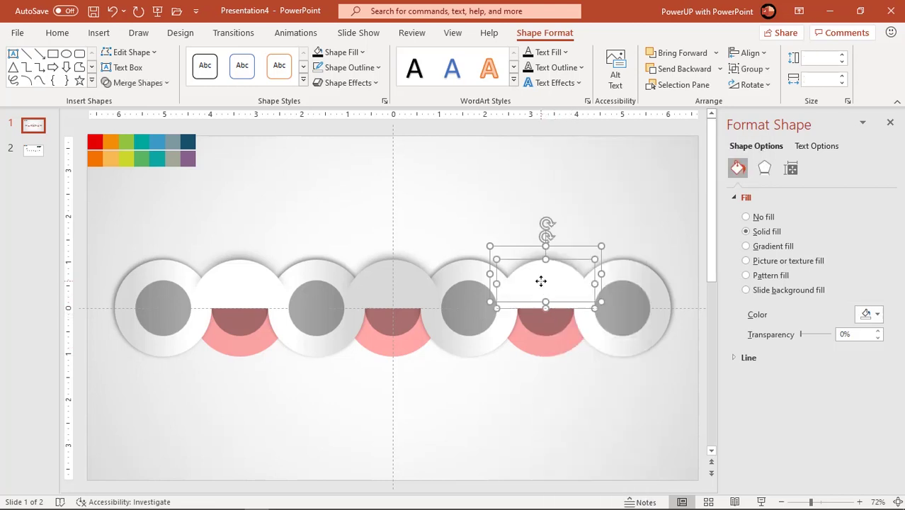
right_click(541, 281)
click(581, 137)
click(491, 199)
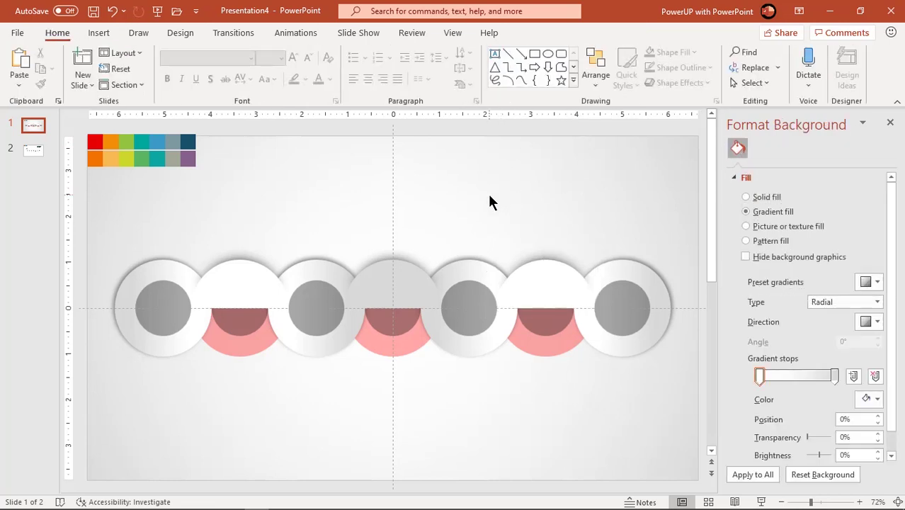
- Bring the three pink half-circles and four grey inner circles to the front at 0% fill transparency
click(243, 326)
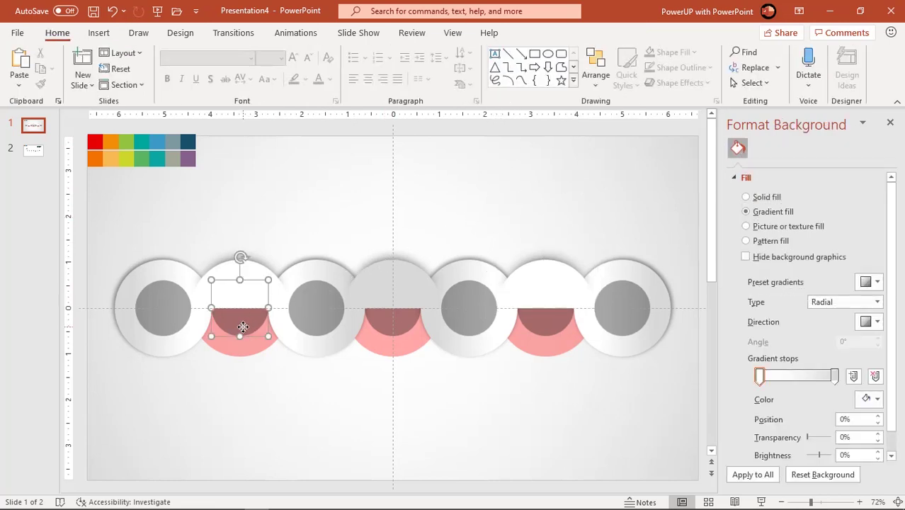
shift+click(395, 326)
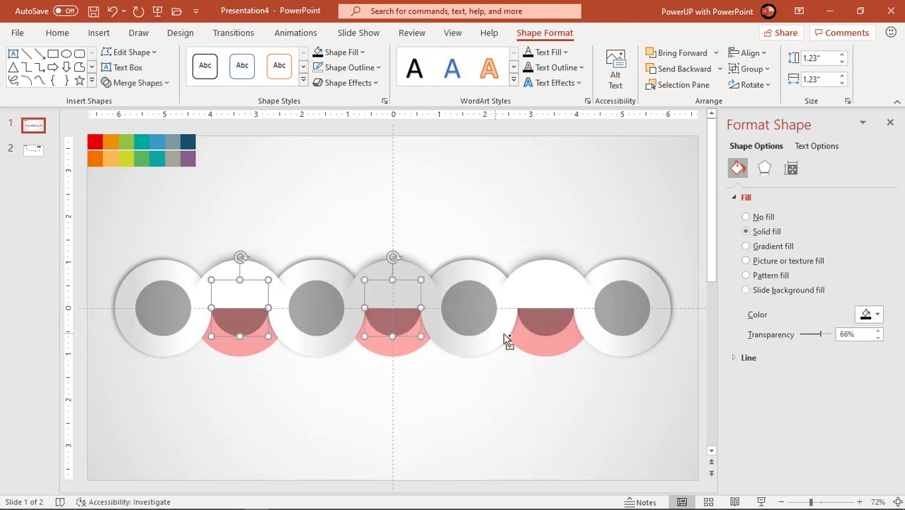
shift+click(546, 330)
shift+click(475, 318)
shift+click(613, 314)
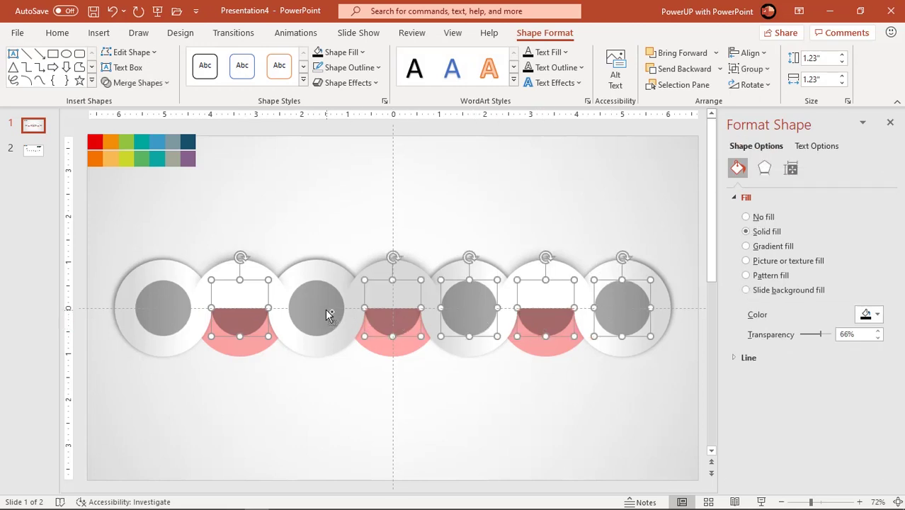
shift+click(329, 314)
shift+click(173, 312)
right_click(173, 312)
click(214, 170)
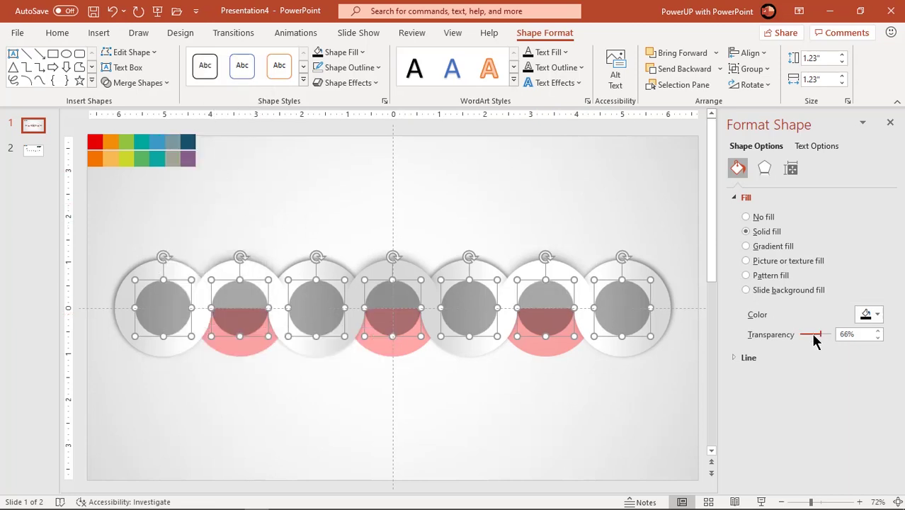
drag(814, 335, 792, 335)
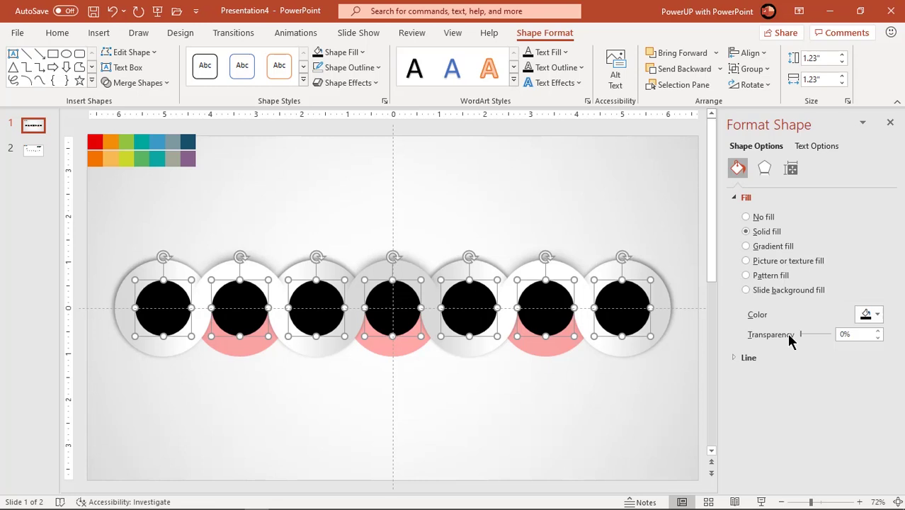
- Give the three pink half-circles a linear gradient fill running at 270°
click(490, 399)
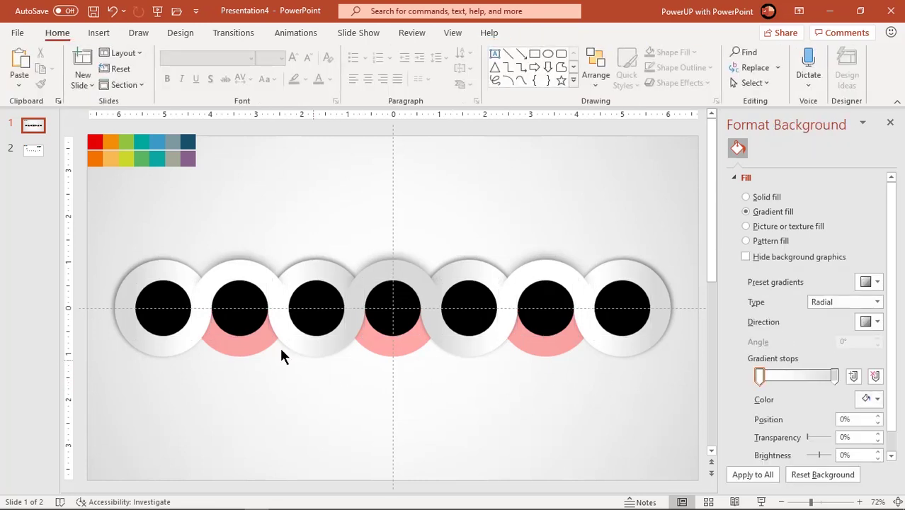
click(252, 346)
shift+click(397, 353)
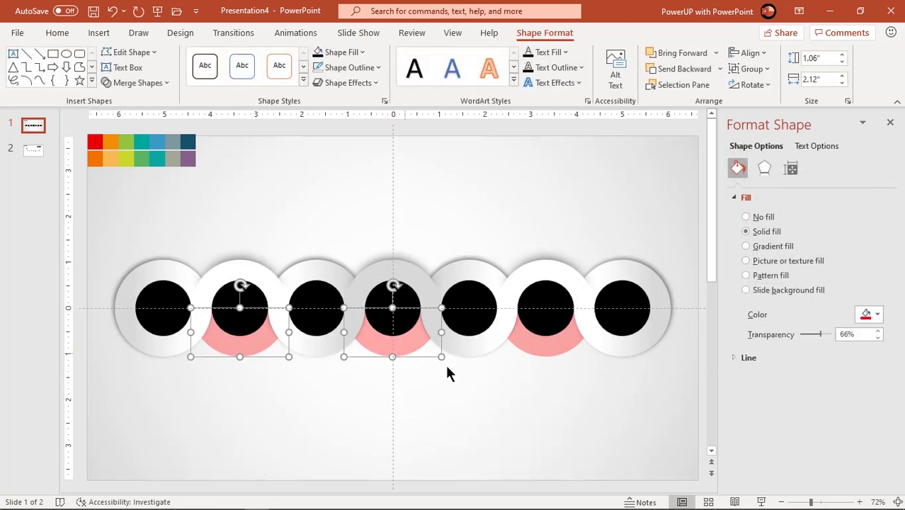
shift+click(554, 359)
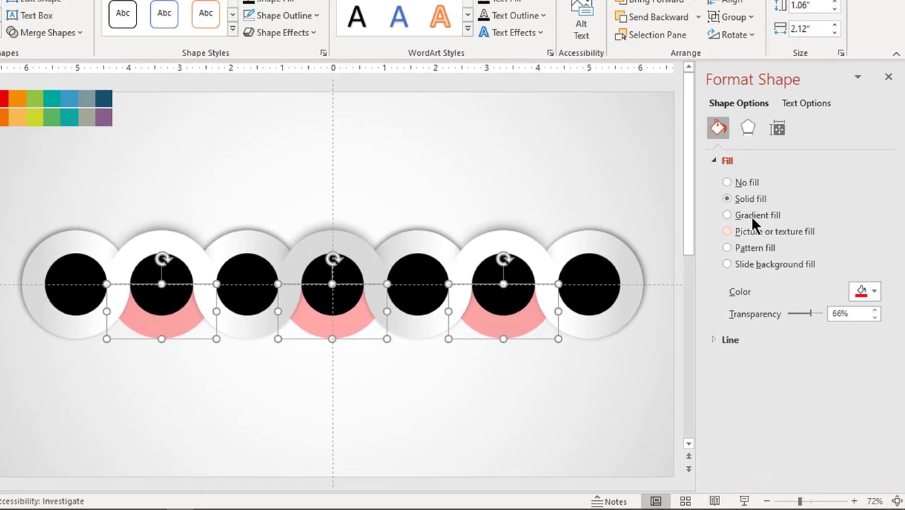
click(772, 250)
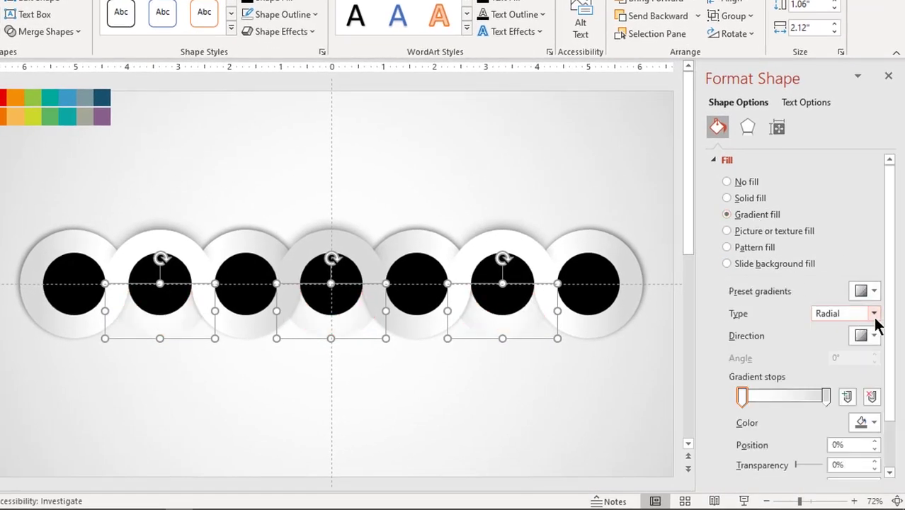
click(875, 313)
click(827, 329)
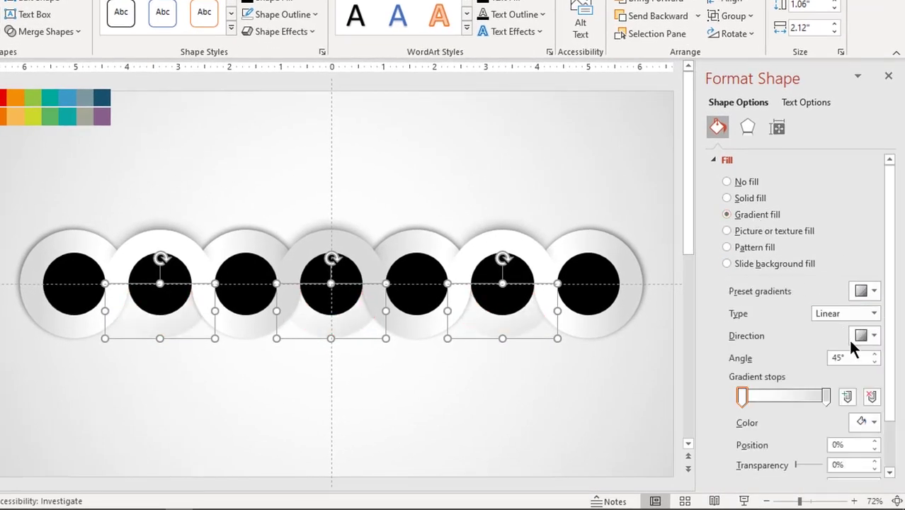
click(864, 335)
click(793, 389)
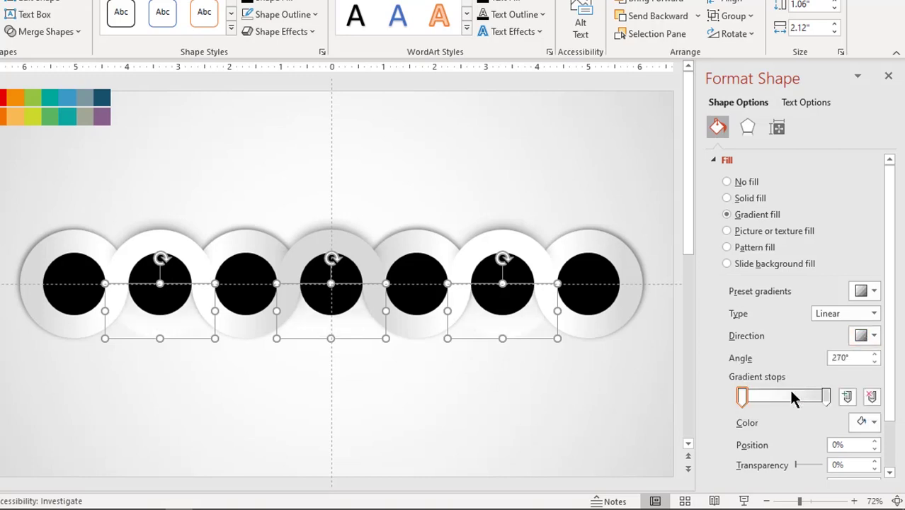
- Add an outer shadow to them with 8 pt blur and 50% transparency
click(748, 131)
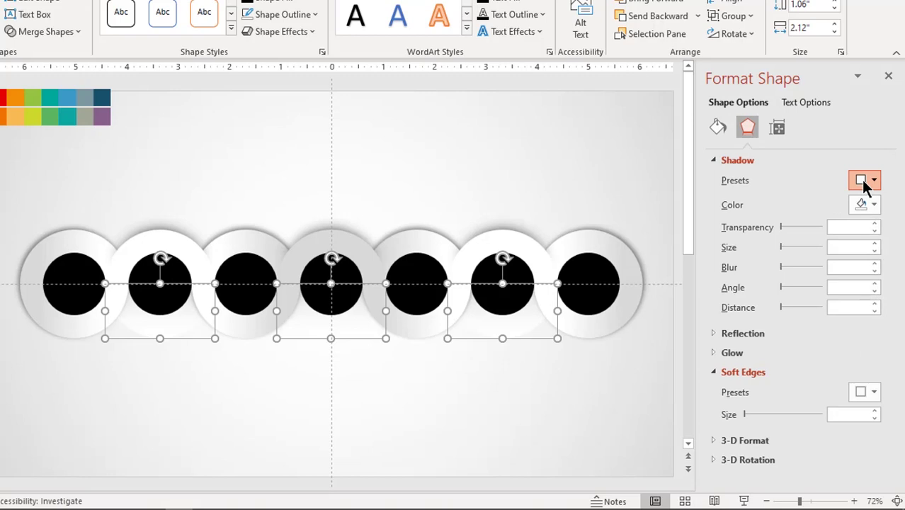
click(861, 179)
click(829, 301)
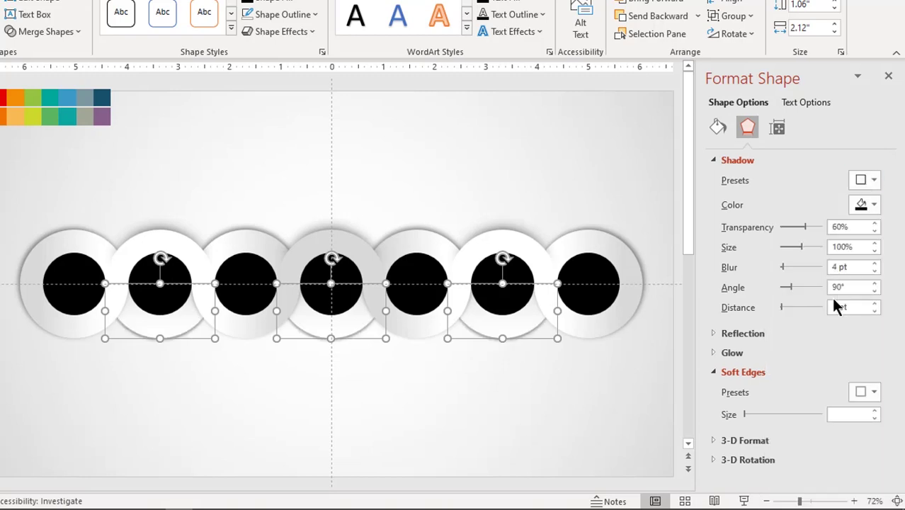
drag(851, 269, 816, 276)
text(8)
key(Return)
drag(850, 228, 816, 232)
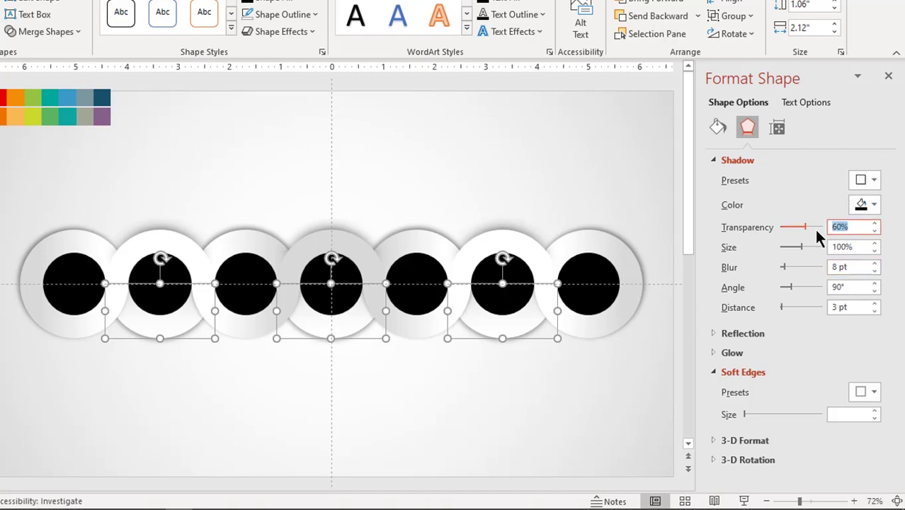
text(50)
key(Return)
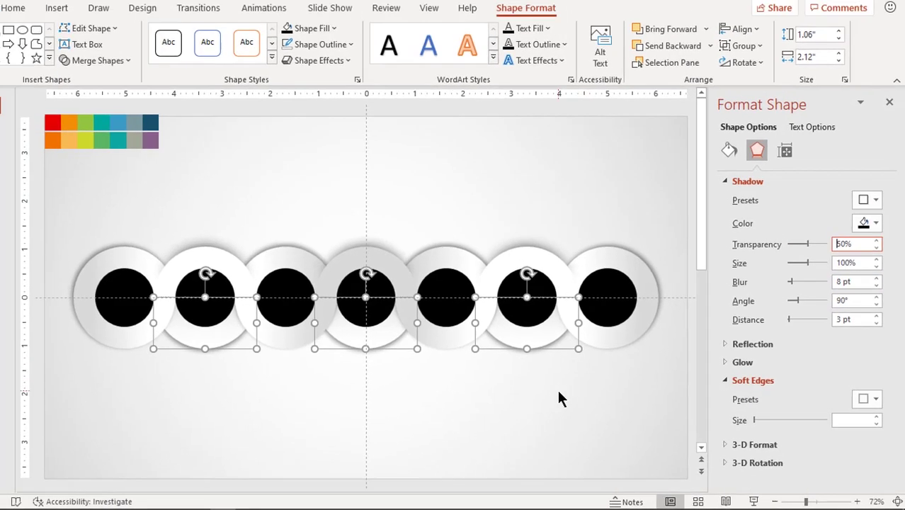
- Select all seven black inner circles
click(559, 399)
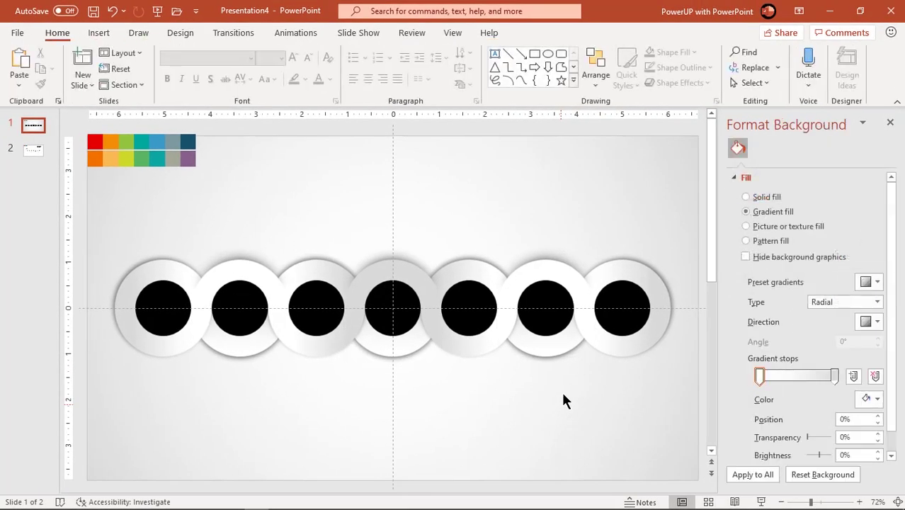
click(174, 318)
shift+click(237, 309)
shift+click(298, 318)
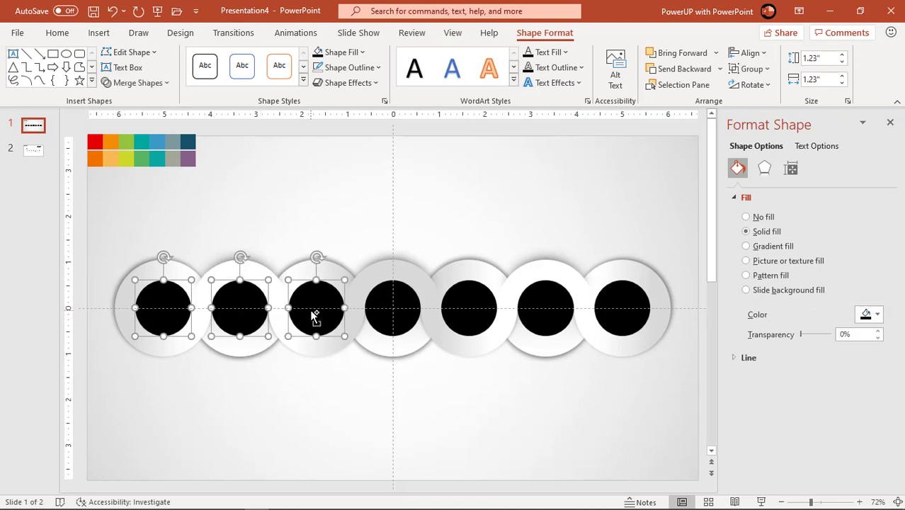
shift+click(385, 310)
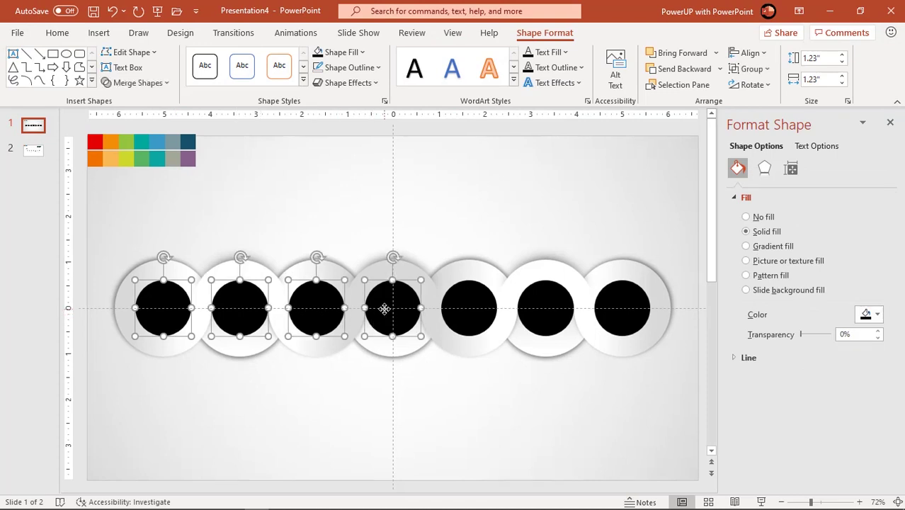
shift+click(468, 316)
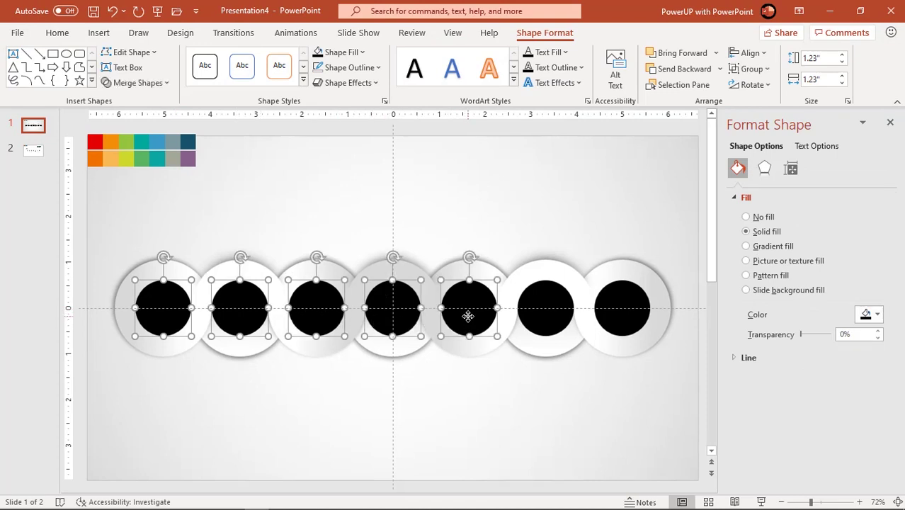
shift+click(549, 314)
shift+click(621, 317)
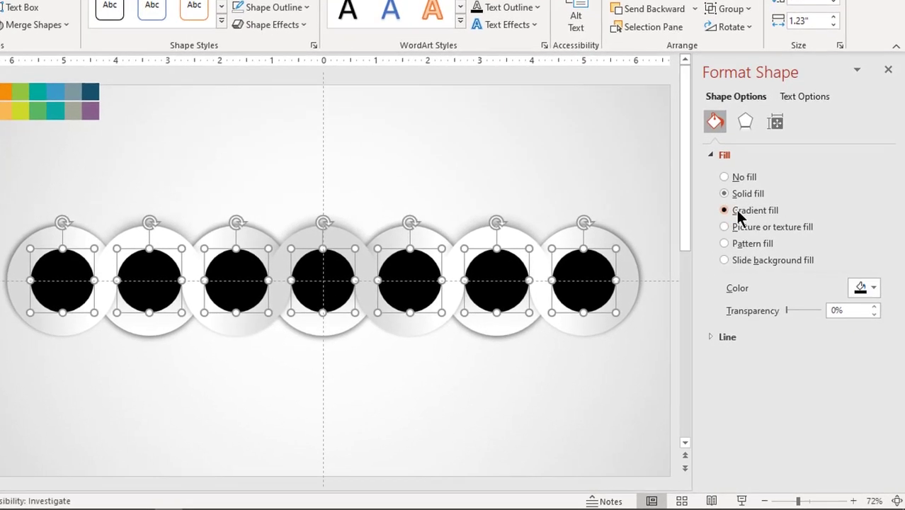
- Give the inner circles a linear gradient fill at 180°
click(756, 247)
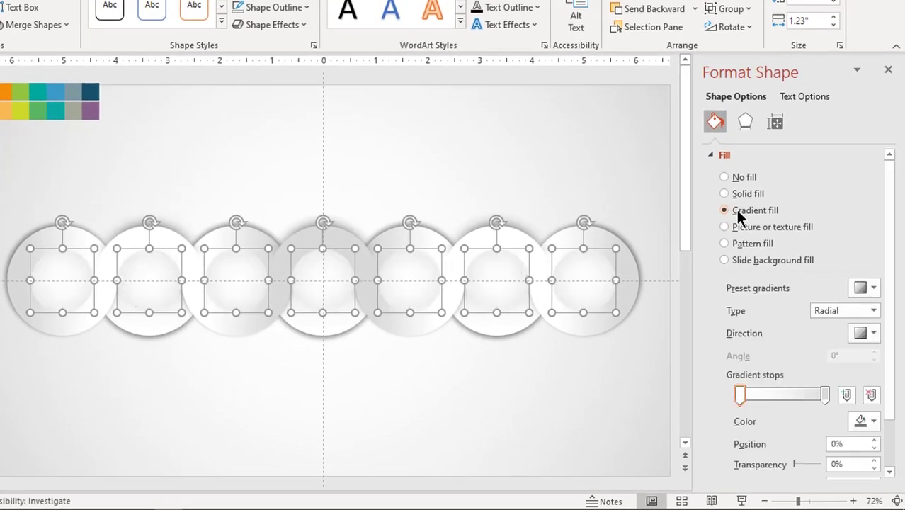
click(874, 312)
key(Escape)
key(Up)
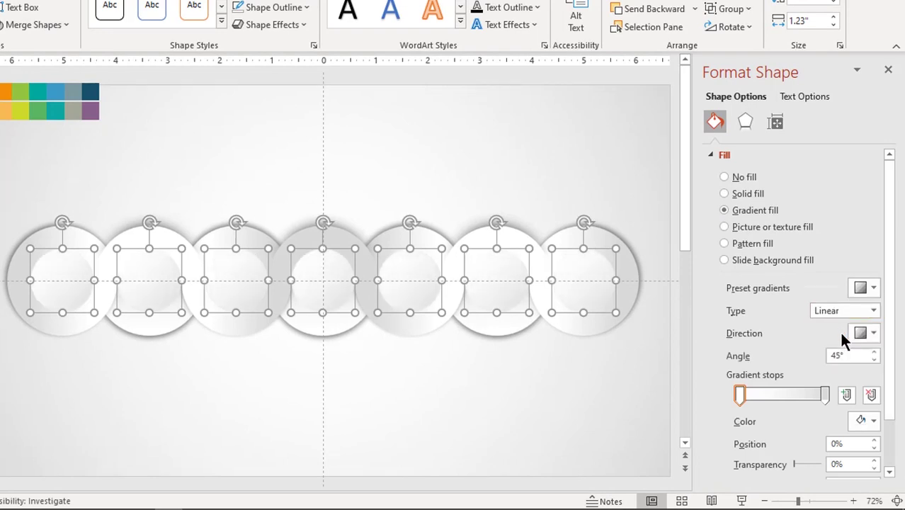
click(870, 334)
click(880, 363)
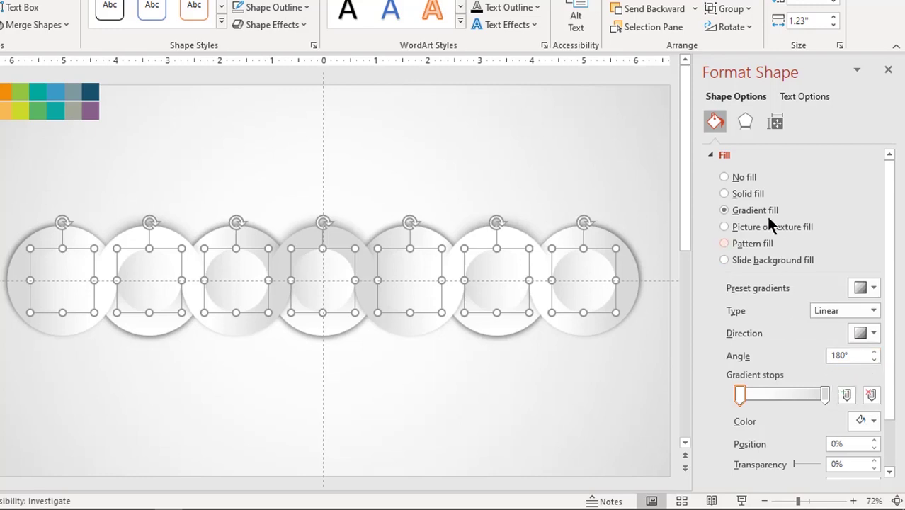
- Apply an outer shadow to the inner circles with 8 pt blur and 50% transparency
click(747, 130)
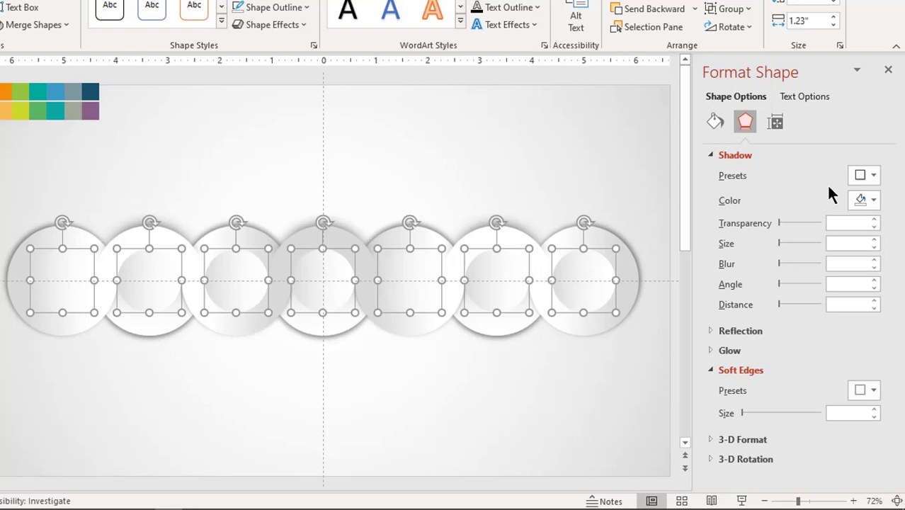
click(864, 173)
click(826, 339)
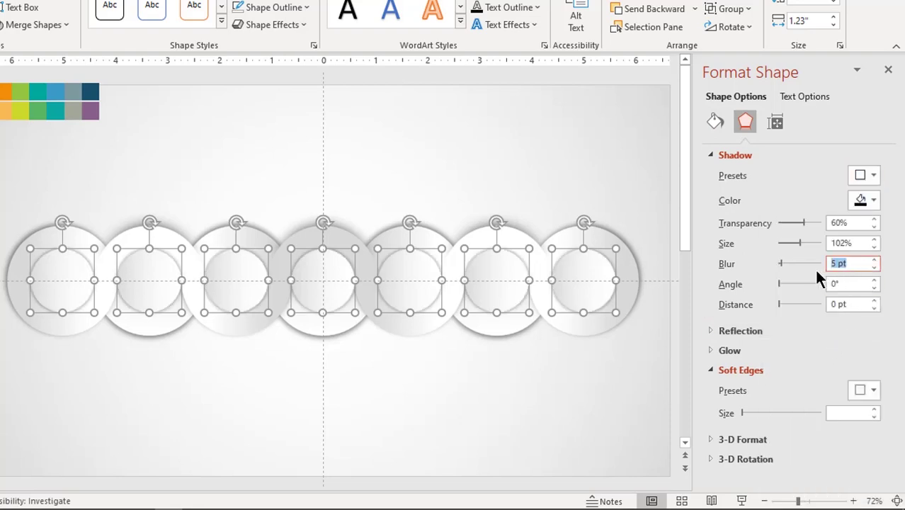
text(8)
key(Return)
click(853, 224)
text(50)
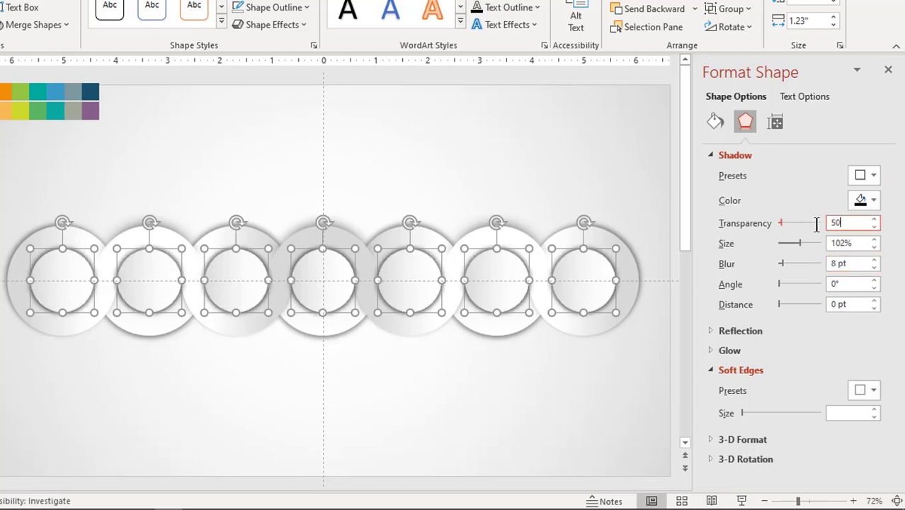
key(Return)
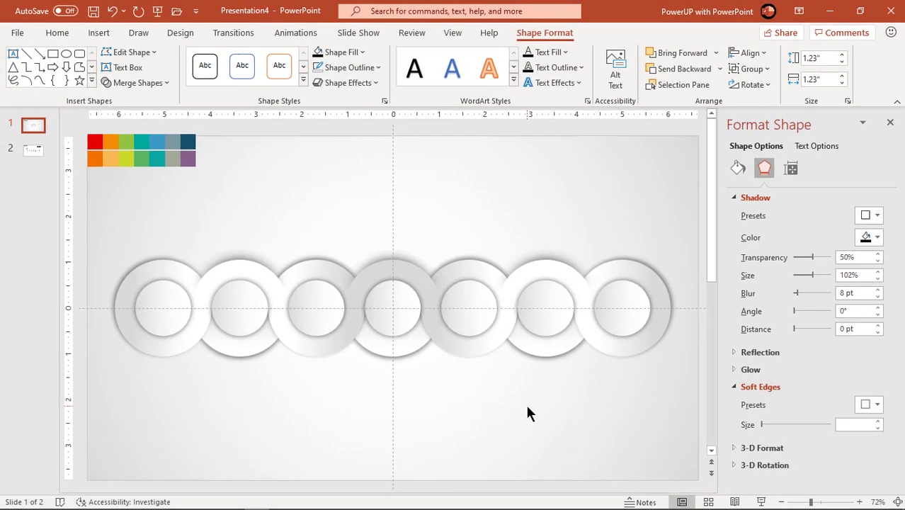
- Select the three shadows over rings 2, 4 and 6, nudge them down, and enlarge them to 2.7" by 1.35"
click(506, 396)
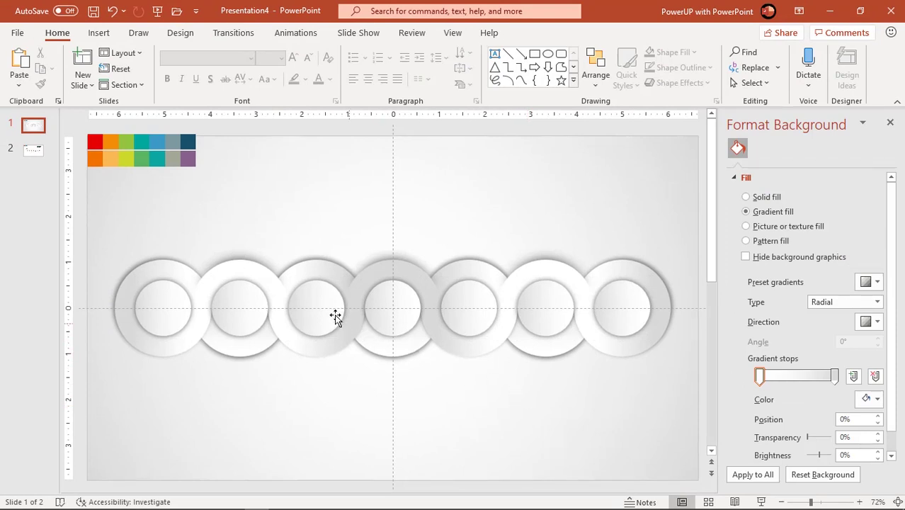
click(250, 255)
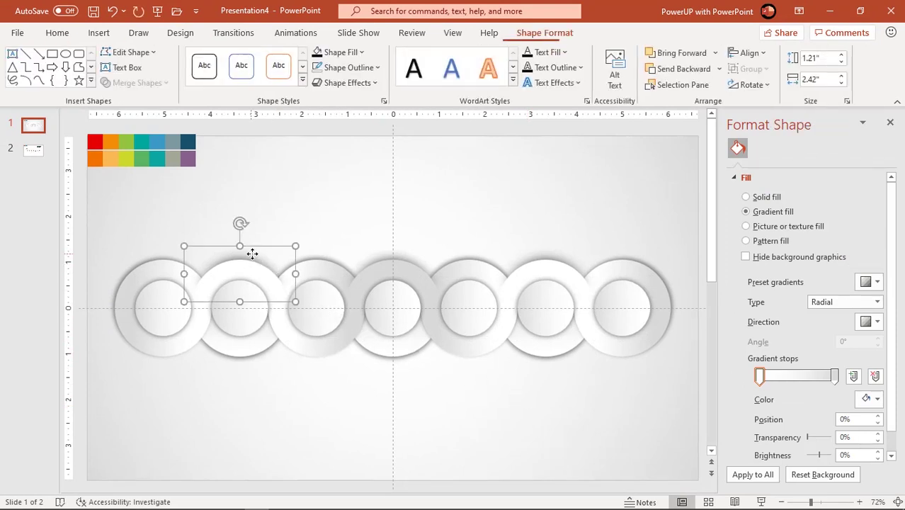
ctrl+click(395, 258)
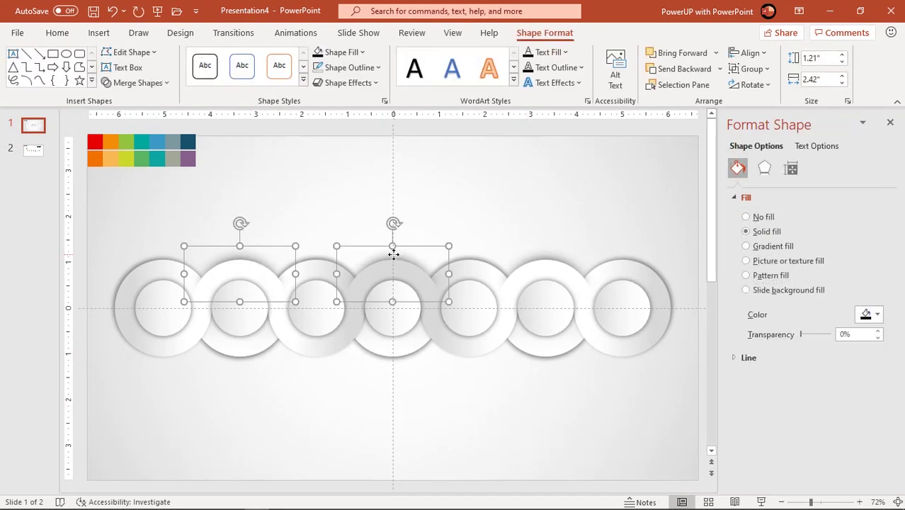
ctrl+click(546, 255)
key(ctrl+Down)
key(ctrl+Down)
key(ctrl+Down)
key(ctrl+Down)
key(ctrl+Down)
key(ctrl+Down)
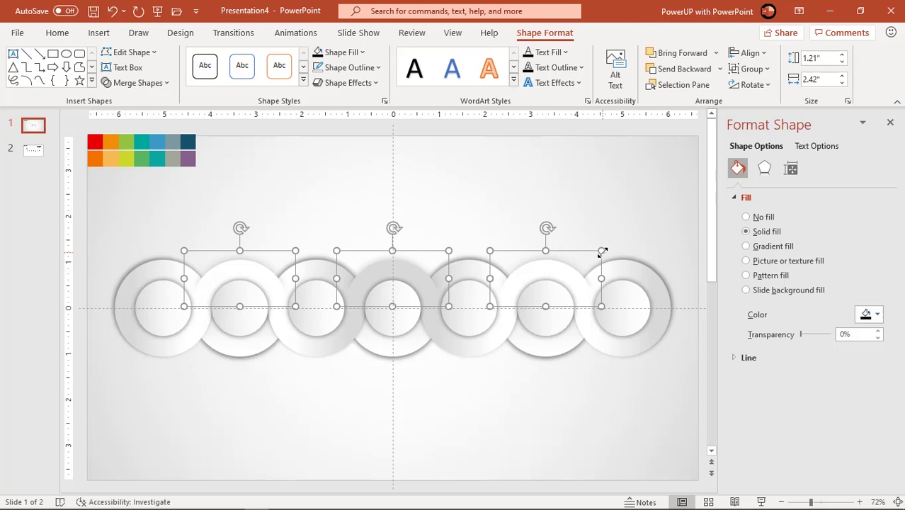
drag(602, 252, 608, 250)
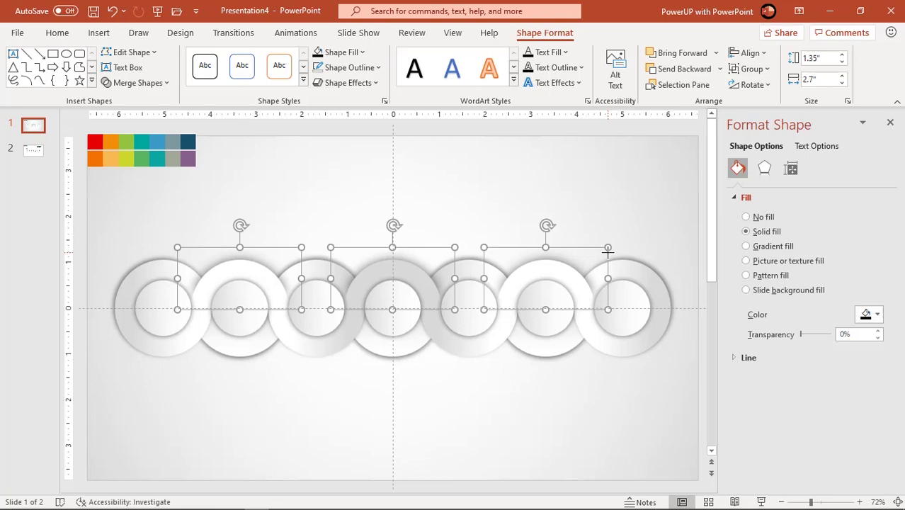
- Move the blurred shadow shape below the rings and flip it vertically
click(507, 388)
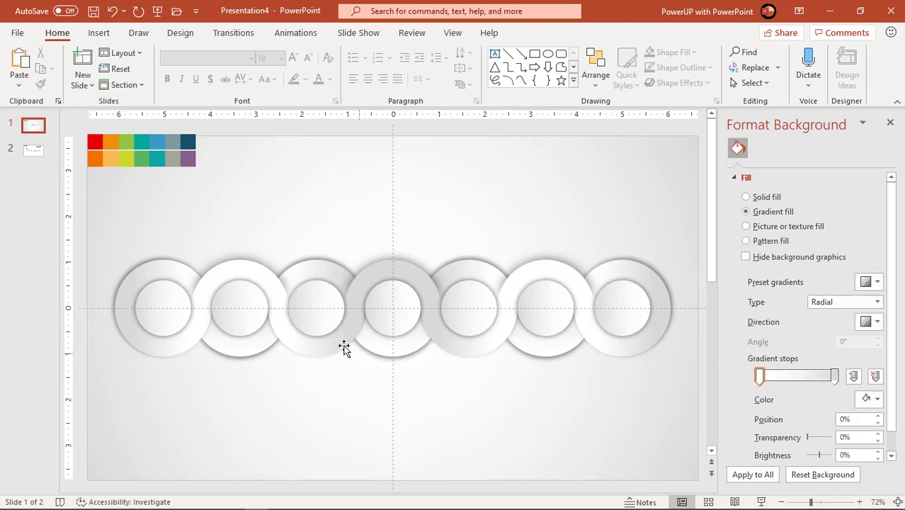
click(256, 258)
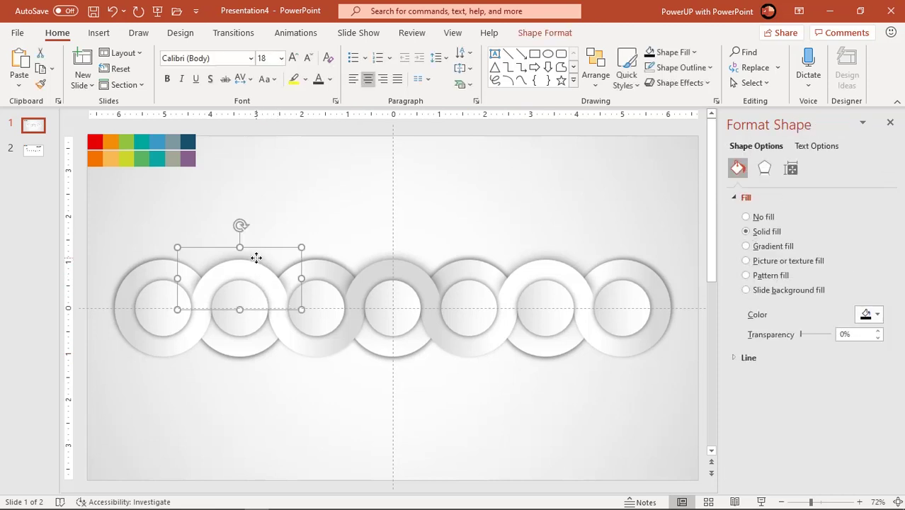
drag(254, 283, 303, 368)
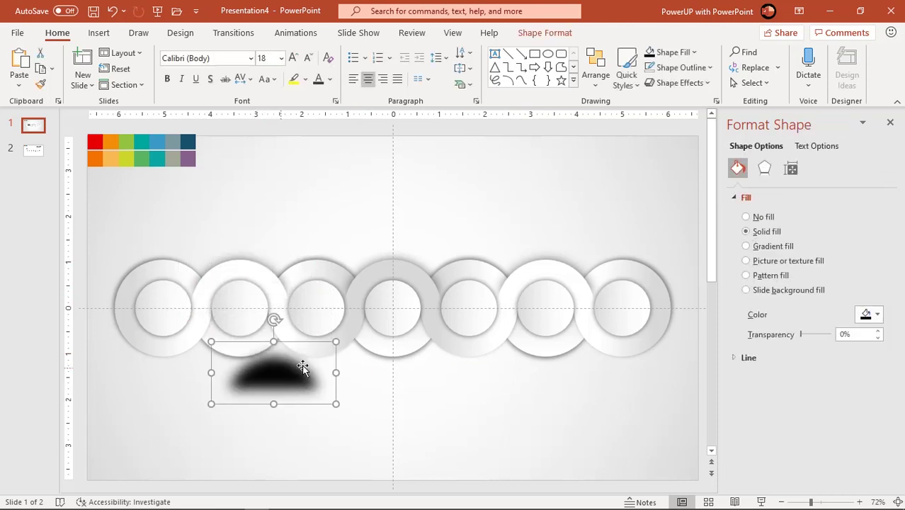
click(546, 32)
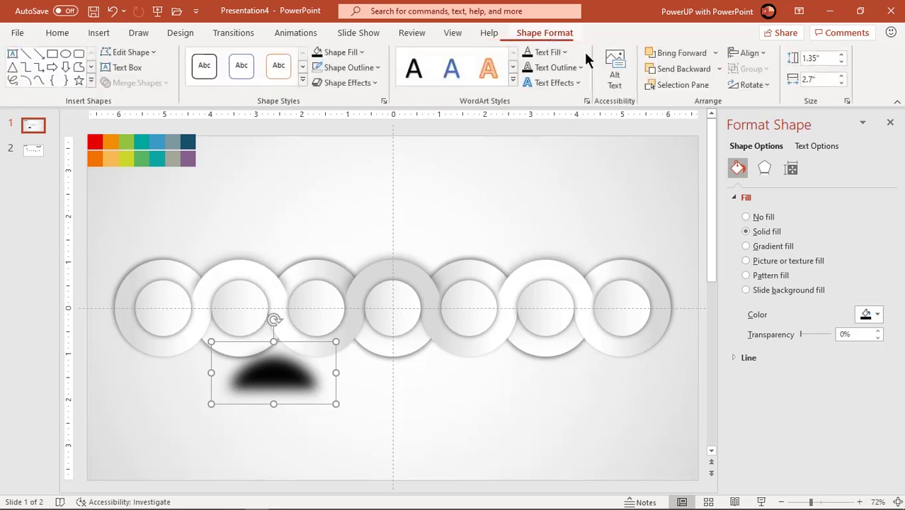
click(737, 85)
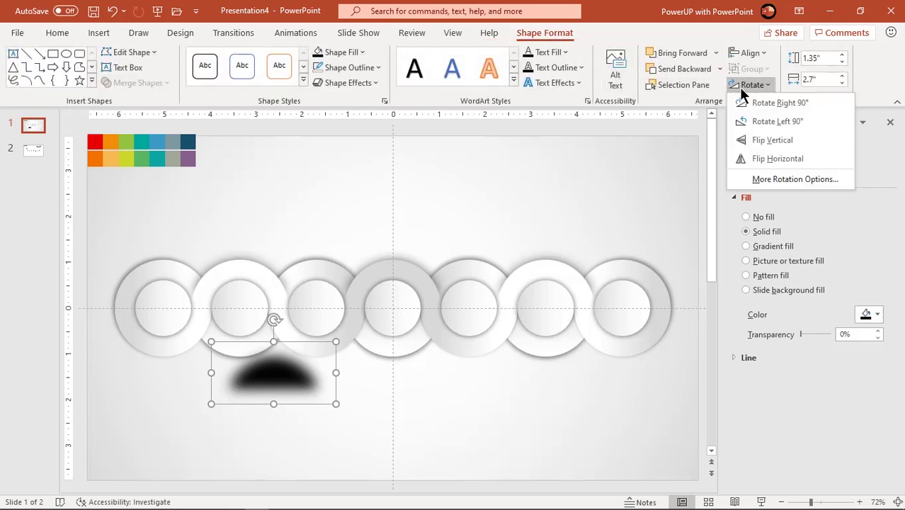
click(743, 140)
- Place the flipped shadow under the first ring, send it to the back, and nudge it into place
drag(273, 370, 162, 344)
right_click(162, 344)
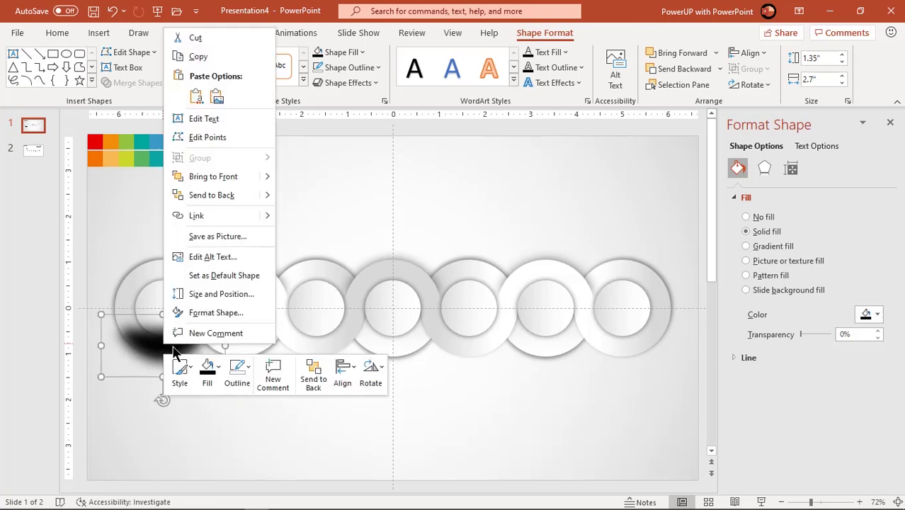
click(220, 197)
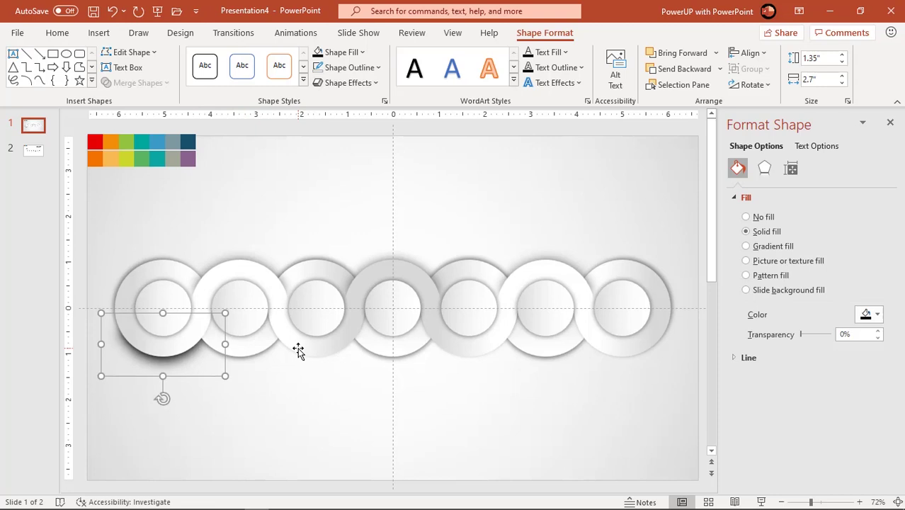
key(ctrl+Up)
key(ctrl+Up)
key(ctrl+Right)
key(ctrl+Right)
key(ctrl+Right)
key(ctrl+Up)
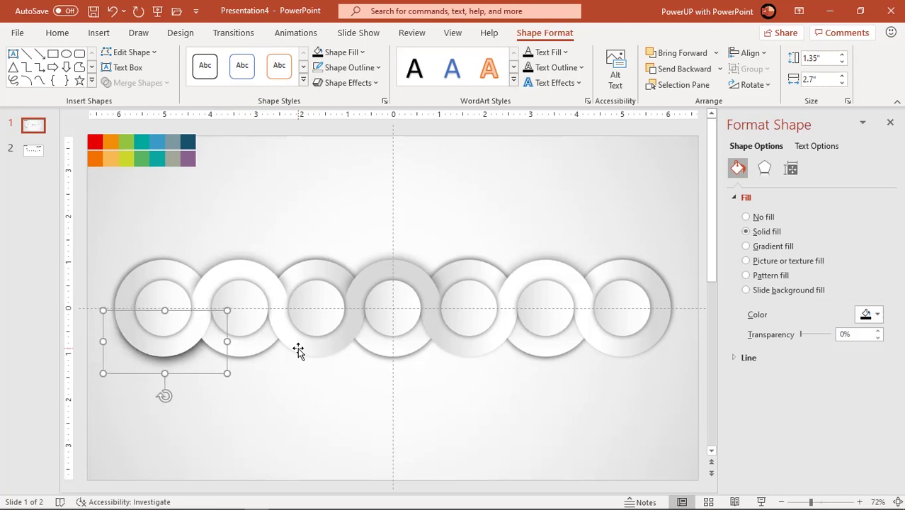
key(ctrl+Up)
key(ctrl+Up)
key(ctrl+Up)
key(ctrl+Left)
key(ctrl+Up)
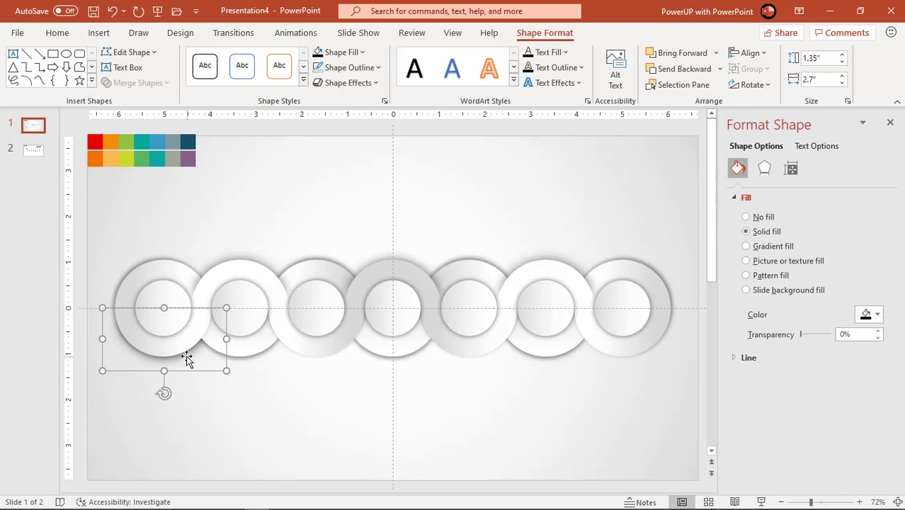
- Place shadow copies behind the third, fifth and seventh circles, each sent to the back
drag(188, 360, 333, 370)
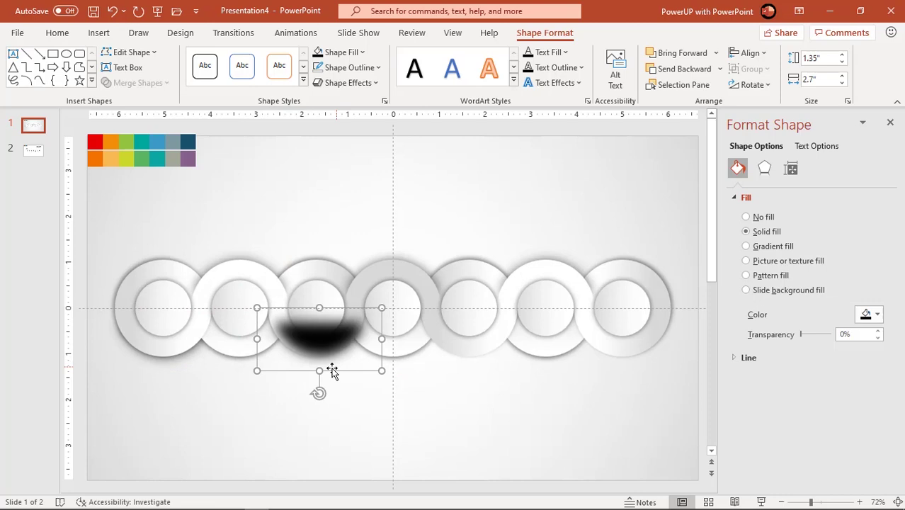
right_click(328, 347)
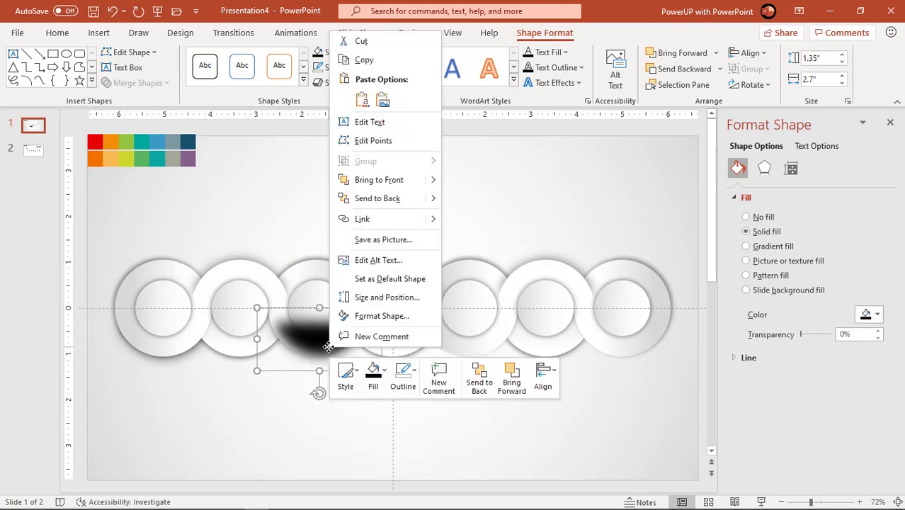
click(381, 200)
key(ctrl+Left)
key(ctrl+Left)
key(ctrl+Left)
key(ctrl+Left)
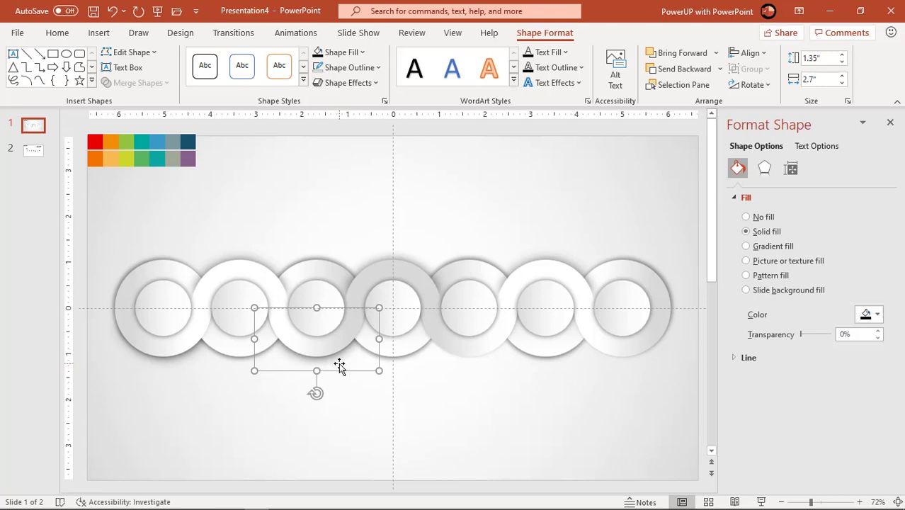
drag(346, 362, 487, 362)
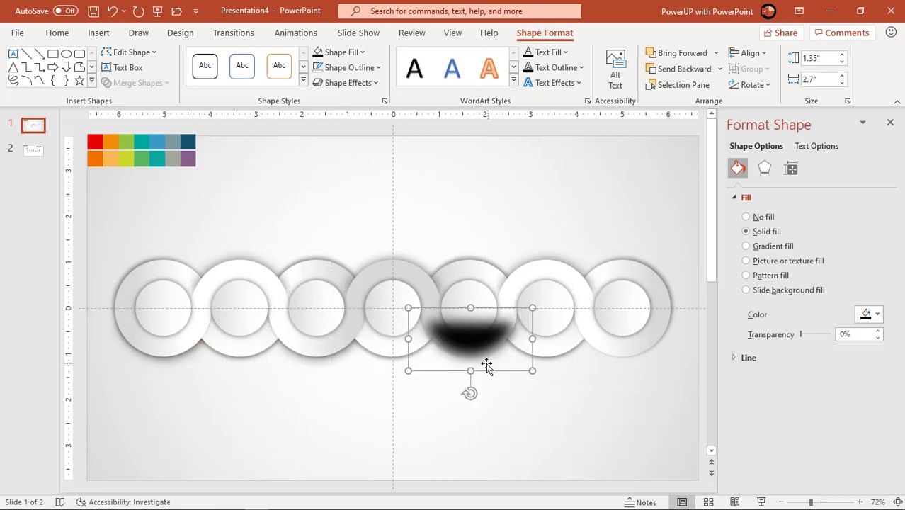
right_click(483, 342)
click(532, 194)
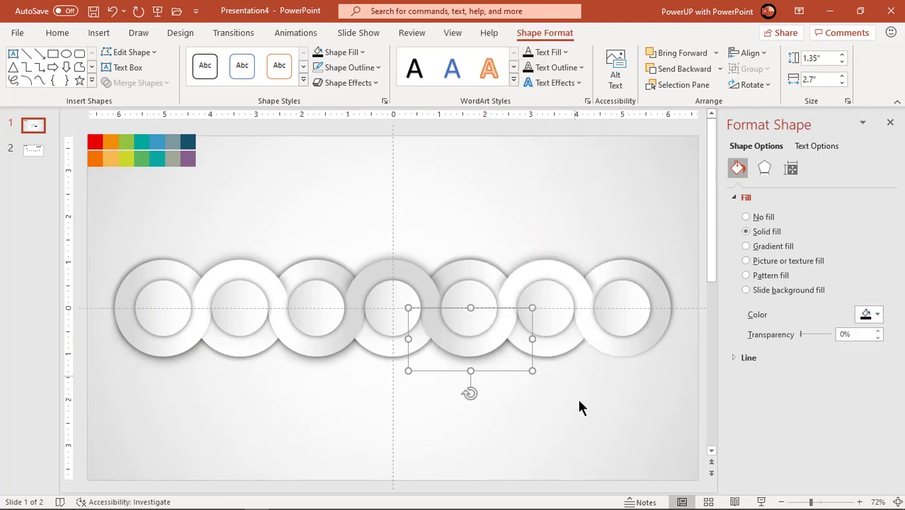
drag(496, 371, 652, 385)
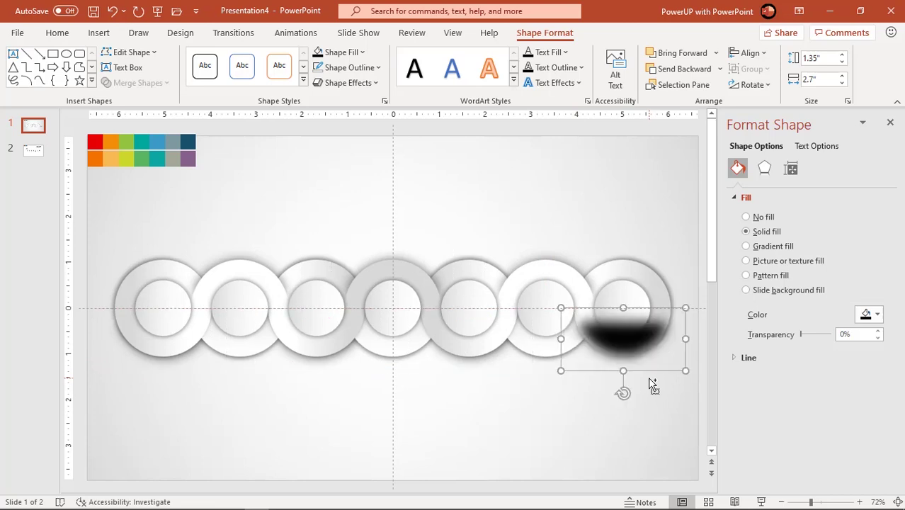
right_click(641, 342)
click(692, 197)
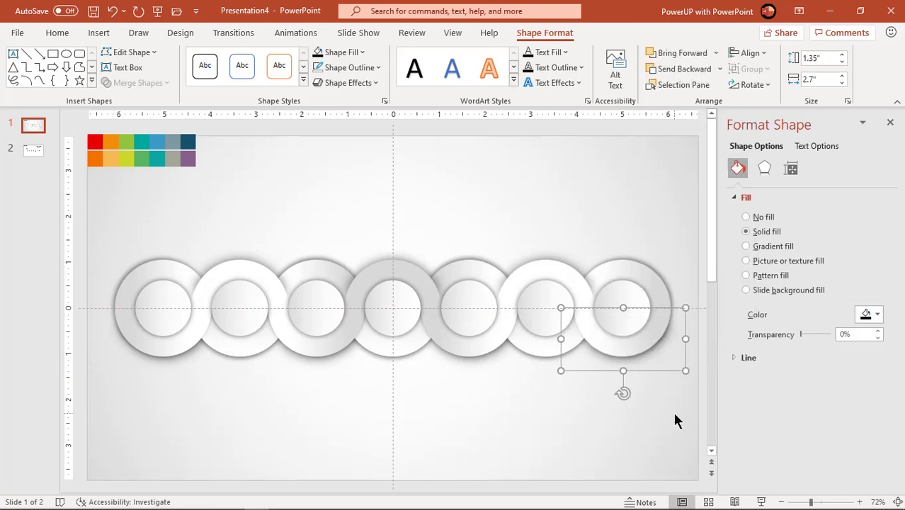
key(ctrl+Right)
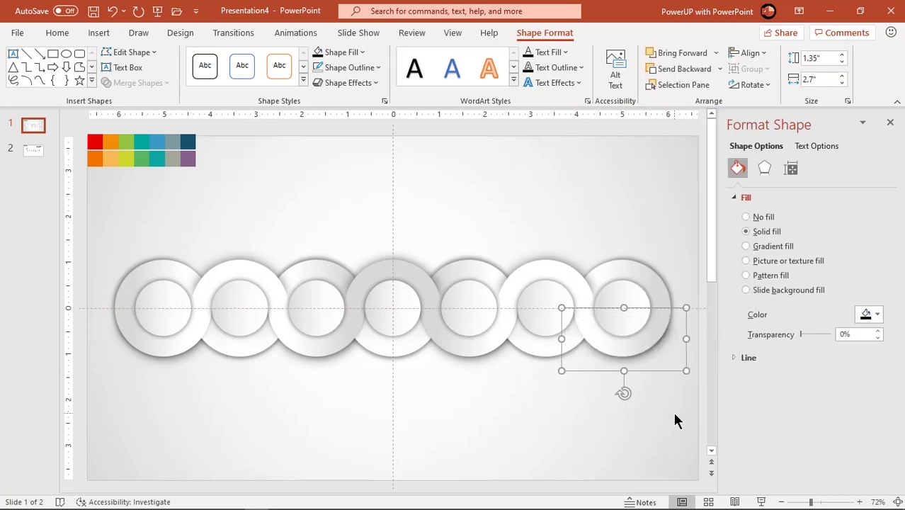
- Give the first inner circle an orange-to-red gradient using eyedropper-sampled swatch colours
click(542, 441)
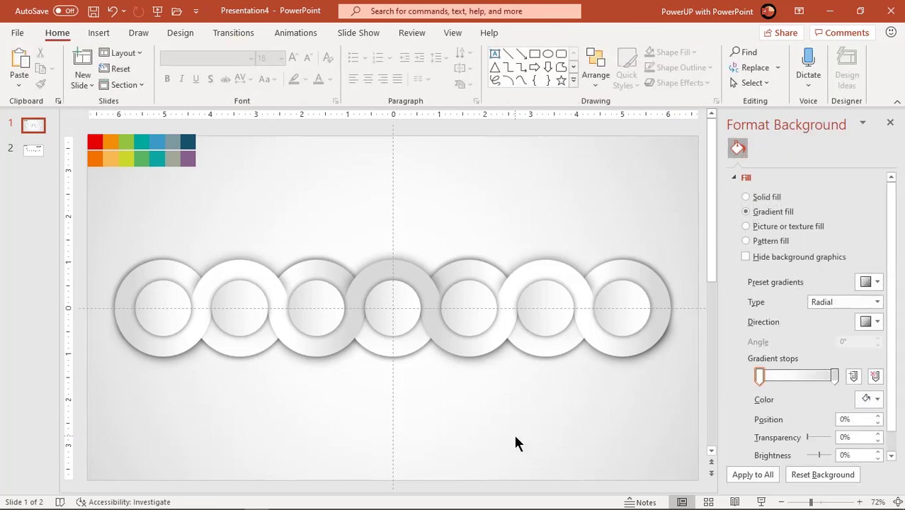
click(172, 320)
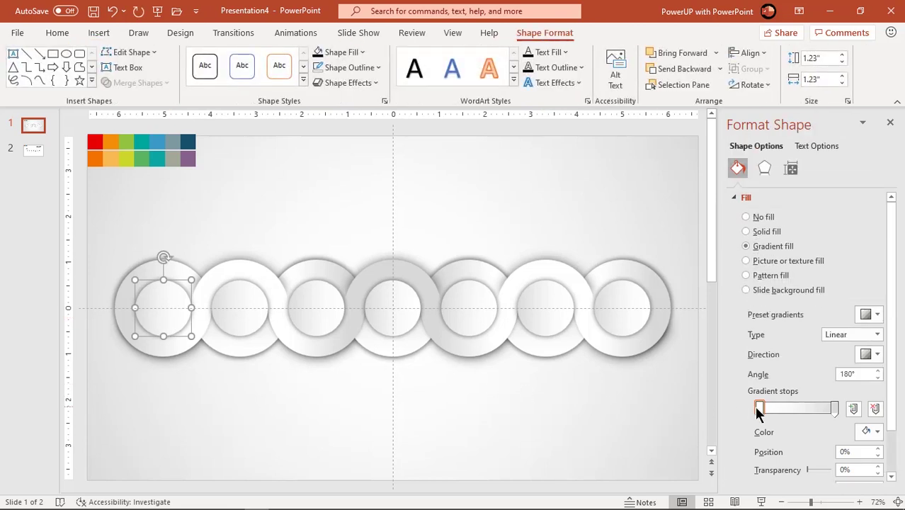
click(876, 431)
click(805, 415)
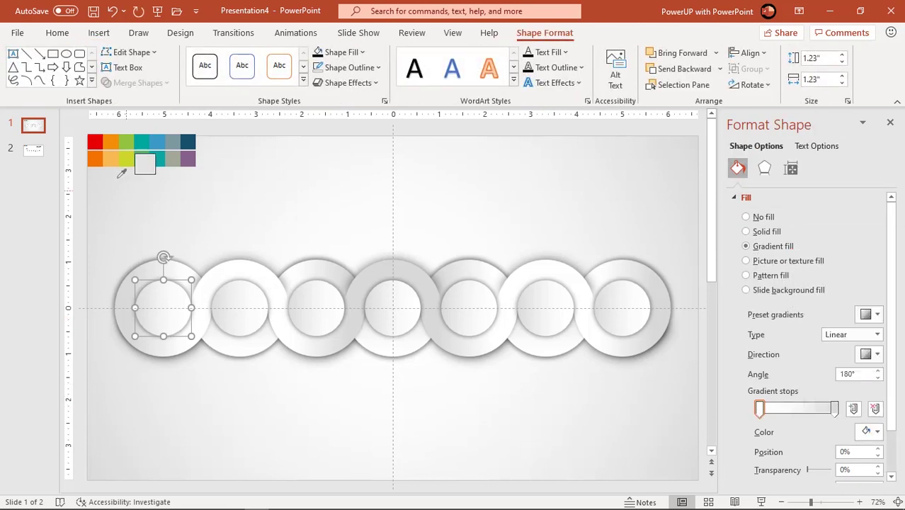
click(111, 144)
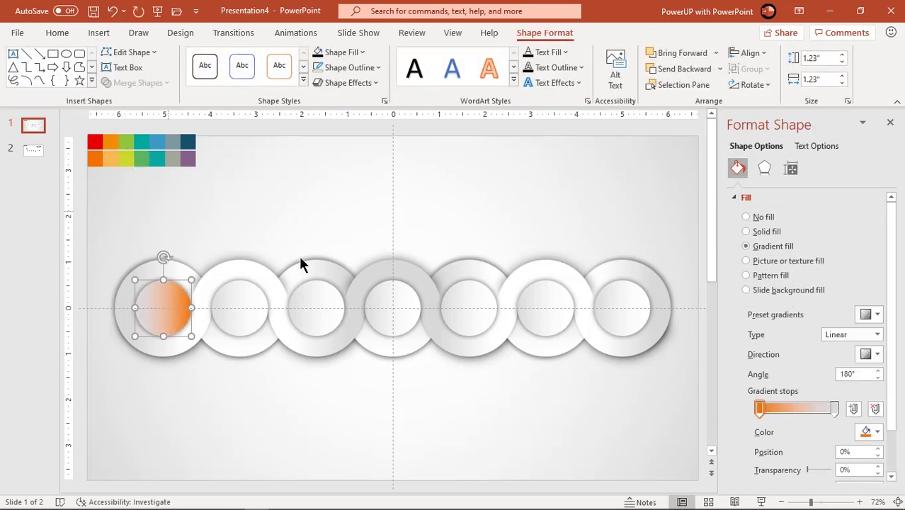
click(836, 407)
click(876, 431)
click(804, 416)
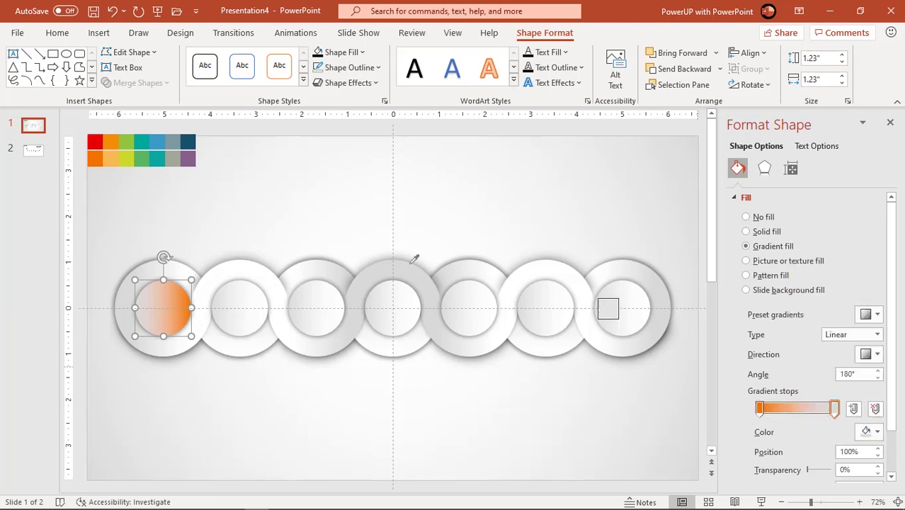
click(95, 142)
- Set both gradient stops of the second inner circle to orange
click(243, 302)
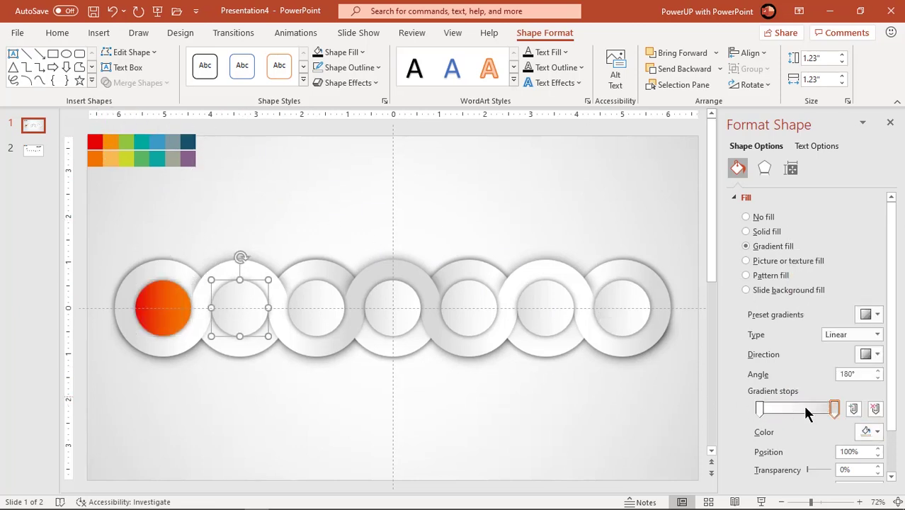
click(875, 431)
click(805, 415)
click(111, 144)
click(759, 409)
click(876, 430)
click(805, 415)
click(111, 143)
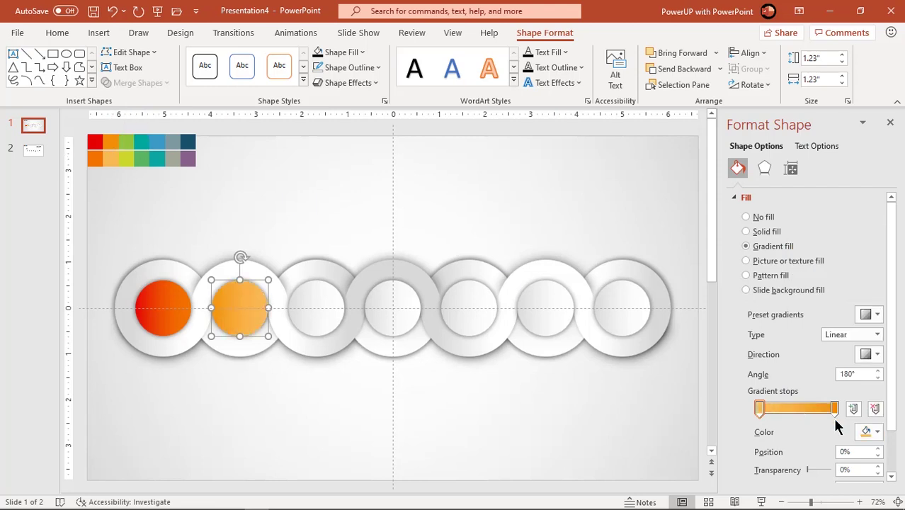
- Set both gradient stops of the third inner circle to green
click(316, 308)
click(876, 431)
click(804, 415)
click(126, 143)
click(835, 408)
click(875, 431)
click(804, 415)
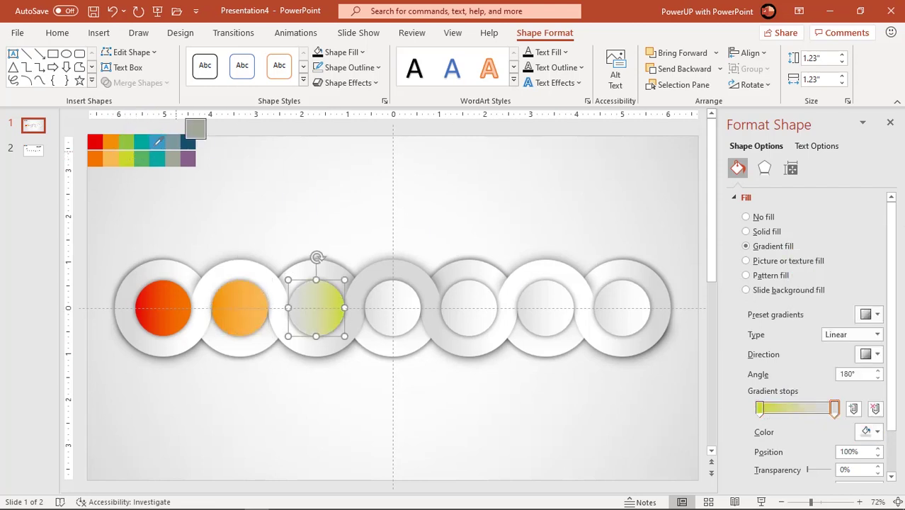
click(126, 142)
- Set both gradient stops of the fourth inner circle to teal
click(393, 308)
click(876, 431)
click(804, 415)
click(157, 143)
click(760, 408)
click(876, 431)
click(804, 416)
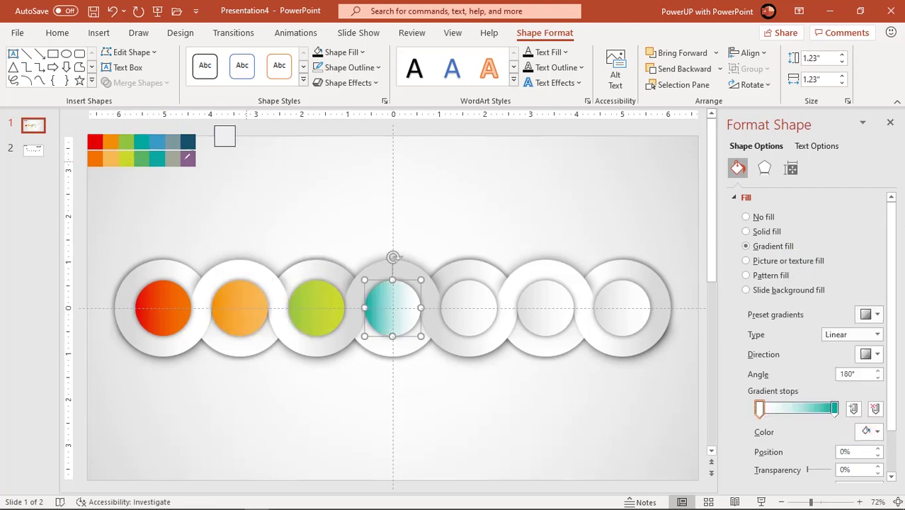
click(159, 143)
- Give the fifth inner circle a teal-to-blue gradient
click(469, 307)
click(876, 431)
click(804, 415)
click(174, 144)
click(835, 407)
click(876, 431)
click(804, 415)
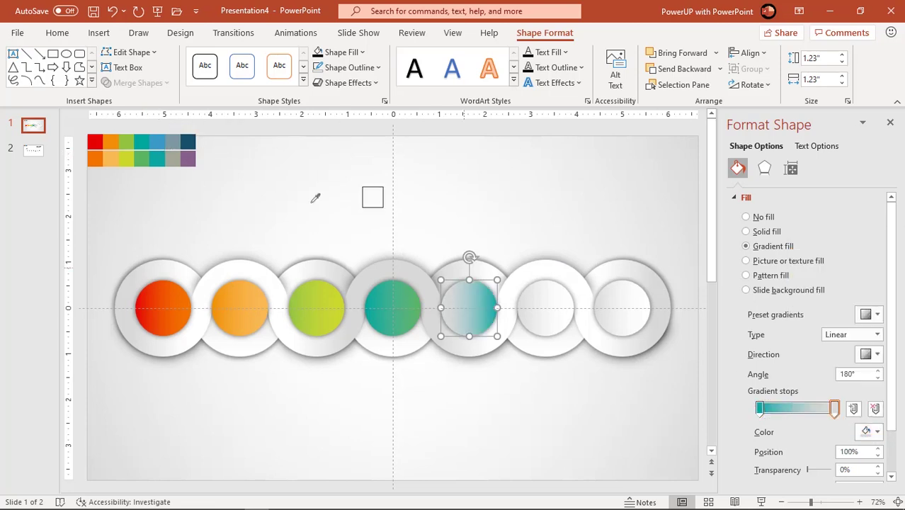
click(157, 142)
- Set both gradient stops of the sixth inner circle to grey
click(536, 320)
click(173, 143)
click(759, 409)
click(876, 431)
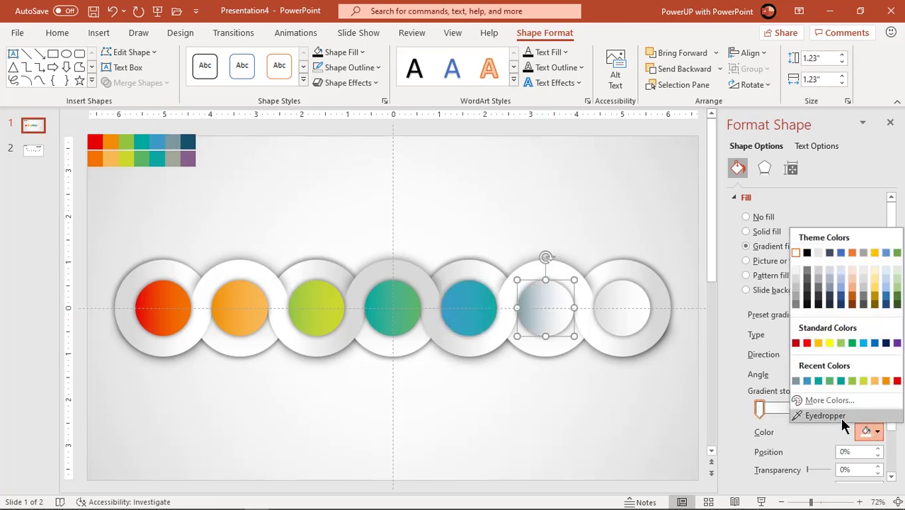
click(804, 415)
click(173, 159)
- Give the seventh inner circle a purple-to-navy gradient
click(613, 306)
click(868, 430)
click(825, 416)
click(188, 158)
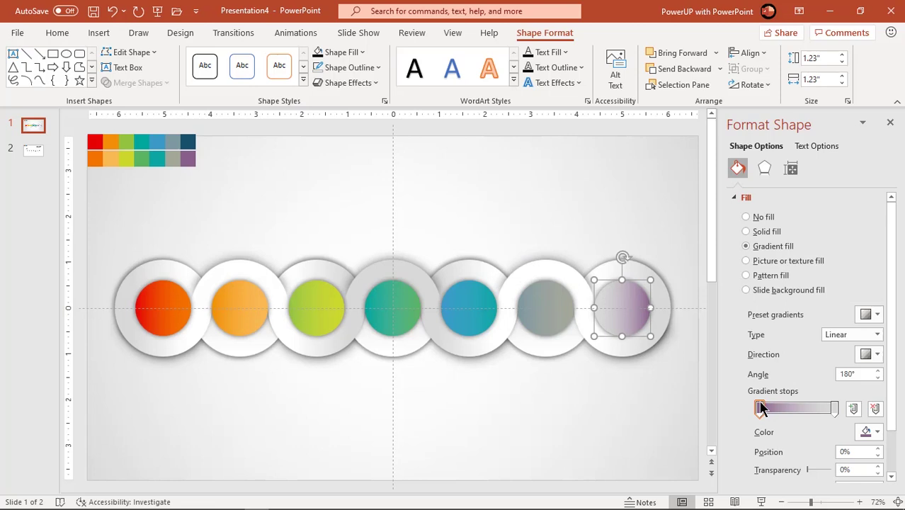
click(834, 408)
click(876, 431)
click(825, 415)
click(188, 143)
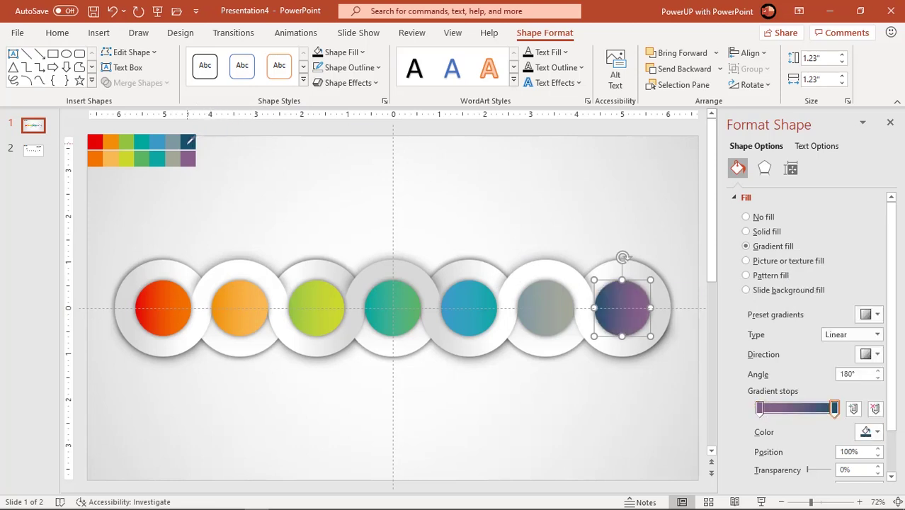
click(248, 197)
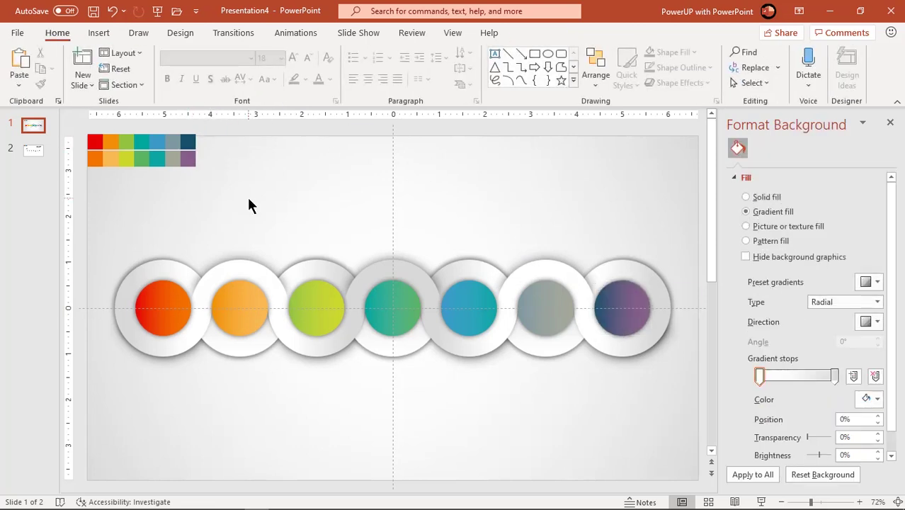
- Bring the STEP 01–07 labels and icons from slide 2 onto slide 1's circles
click(30, 151)
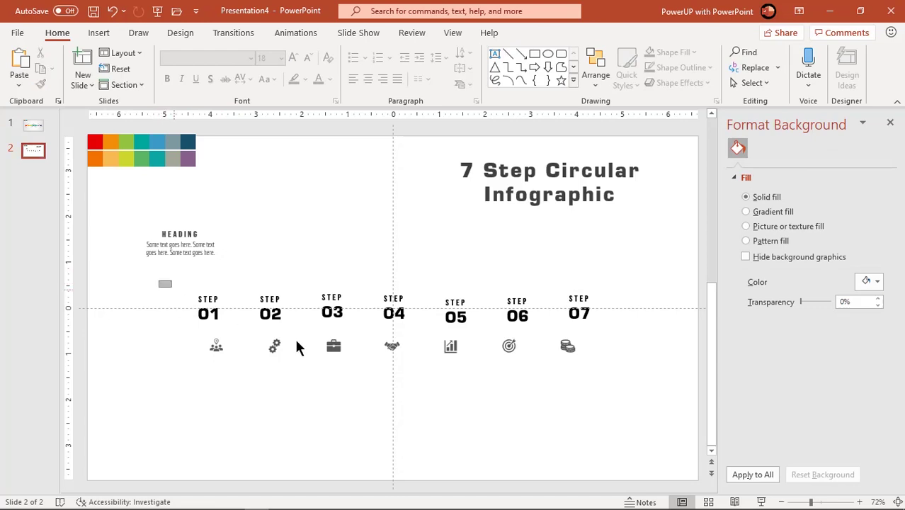
drag(159, 281, 622, 378)
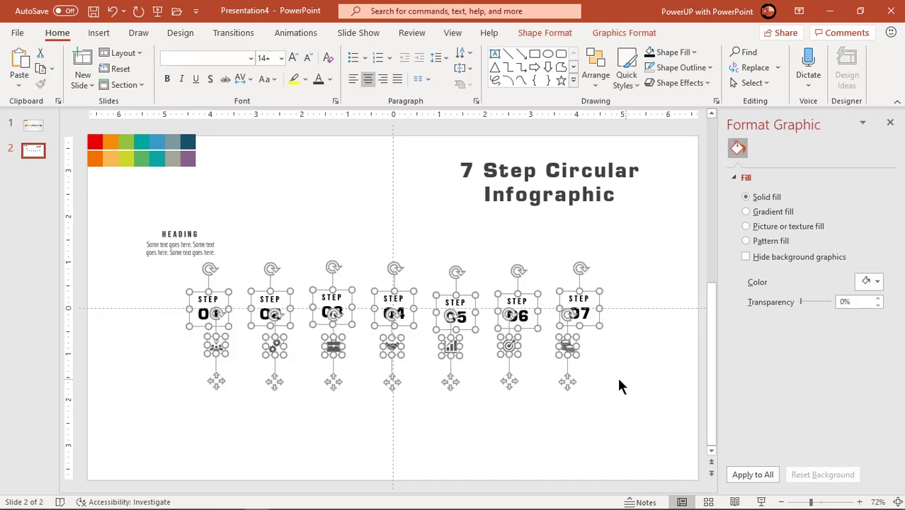
click(36, 132)
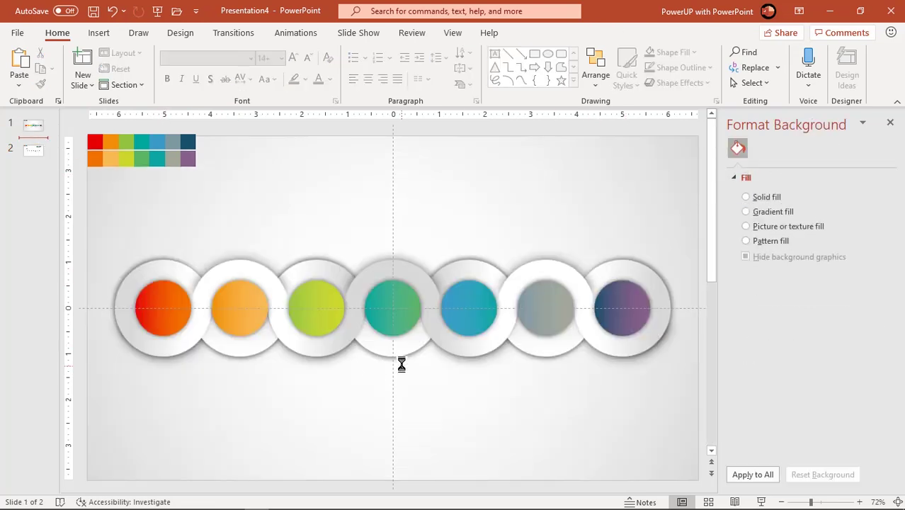
key(ctrl+v)
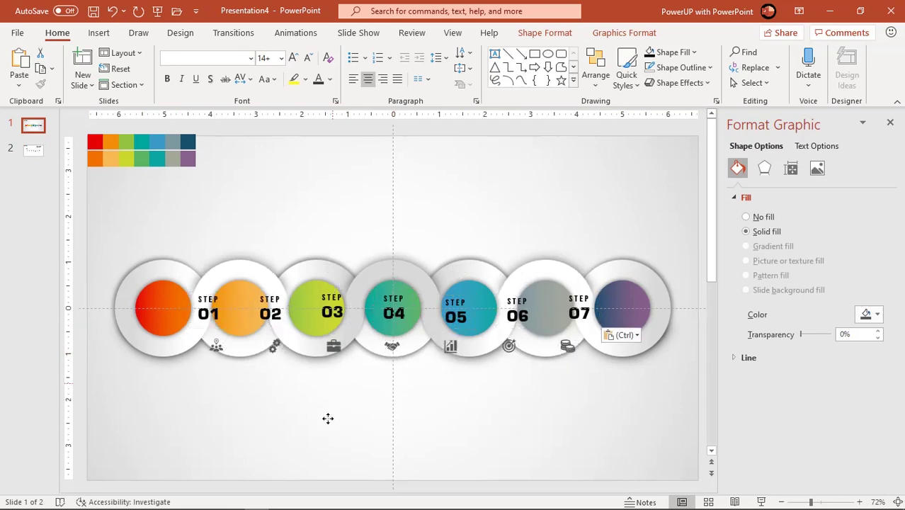